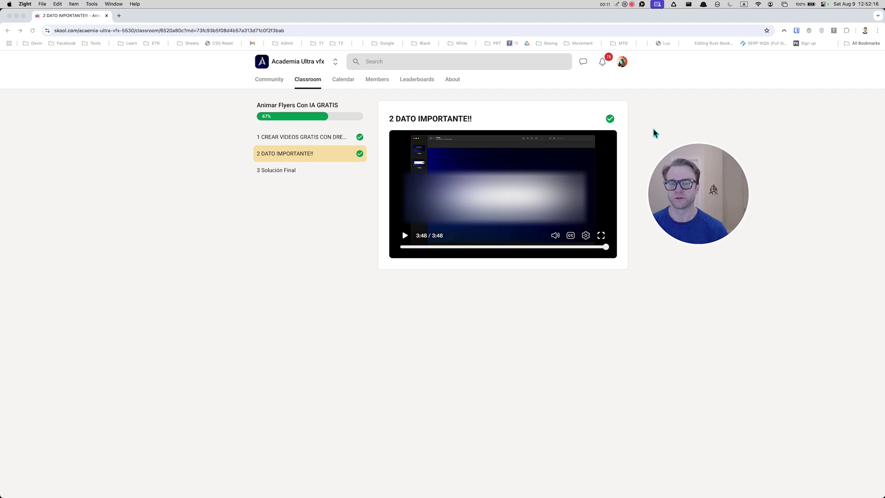
Open Chrome's context menu on the blank area below the Skool lesson video
{"action": "mouse_move", "coordinate": [653, 145]}
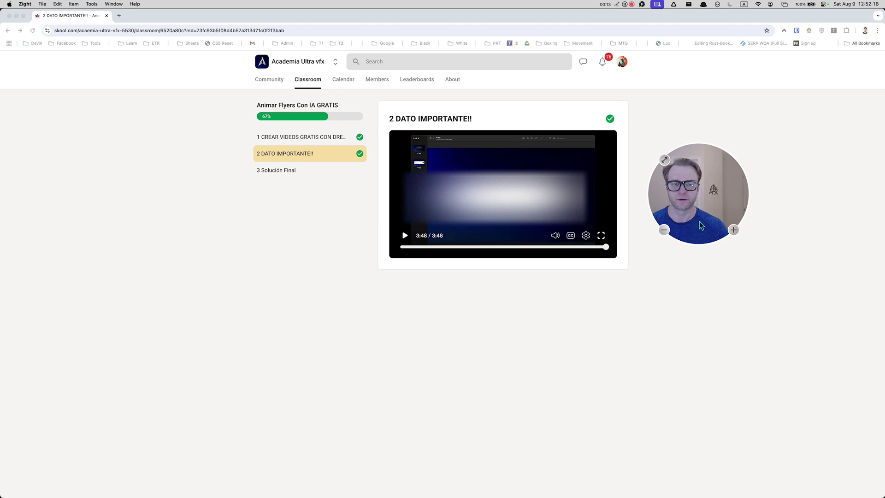
{"action": "left_click", "coordinate": [521, 290]}
{"action": "right_click", "coordinate": [462, 280]}
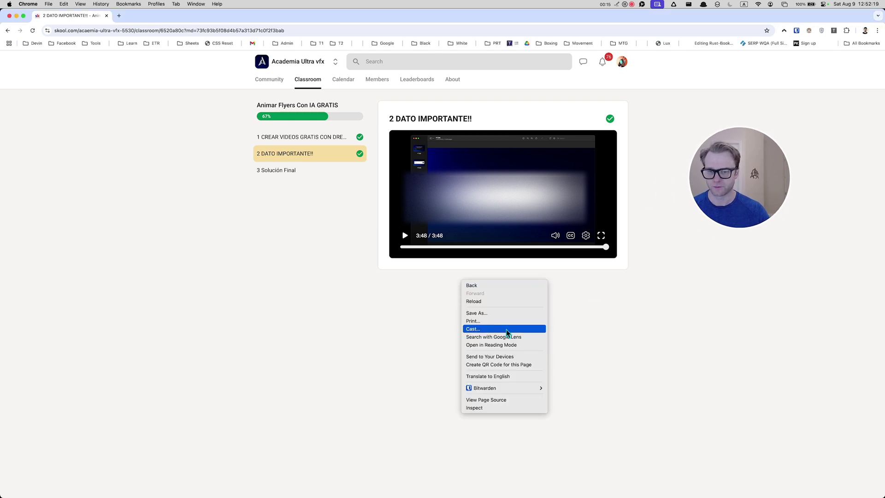
Inspect the page and pick the lesson video's <video> element, with its blob source, in Elements
{"action": "left_click", "coordinate": [506, 408]}
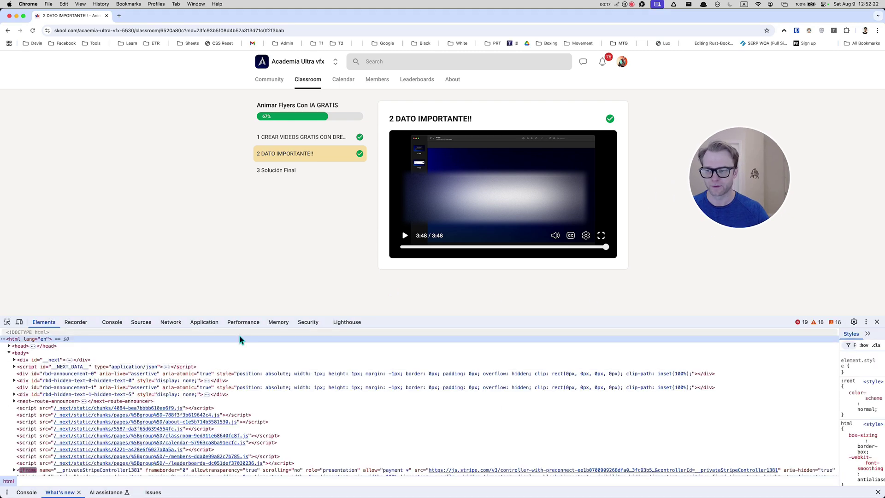
{"action": "left_click", "coordinate": [7, 322]}
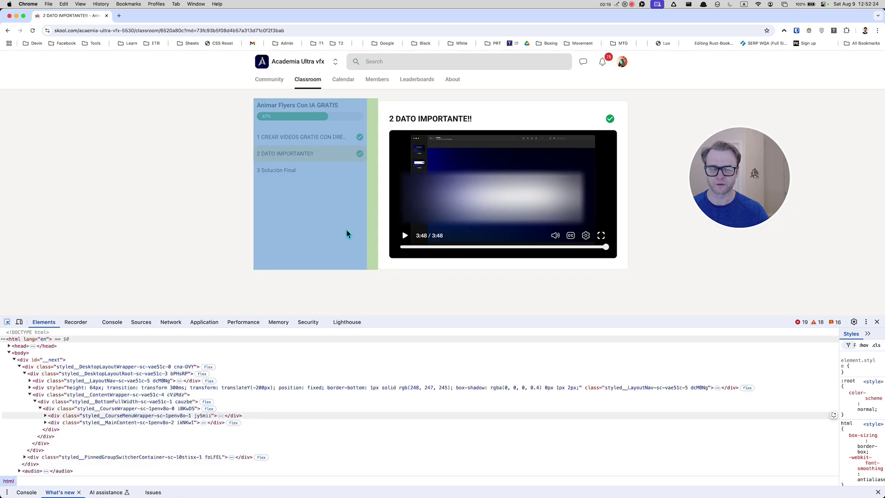
{"action": "left_click", "coordinate": [415, 193]}
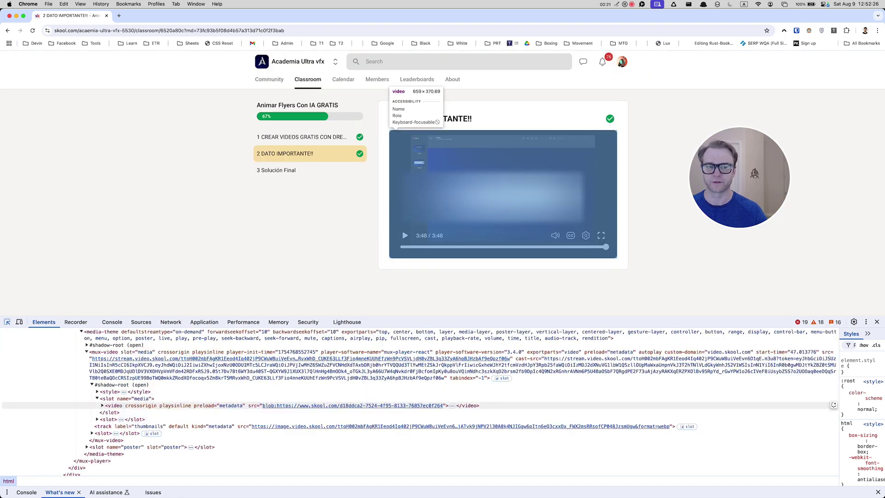
{"action": "left_click", "coordinate": [410, 194]}
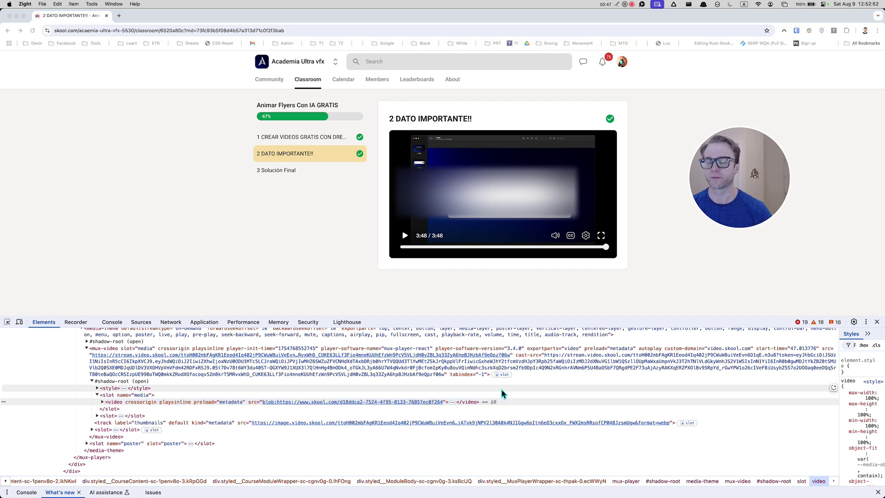
{"action": "key", "text": "super+Tab"}
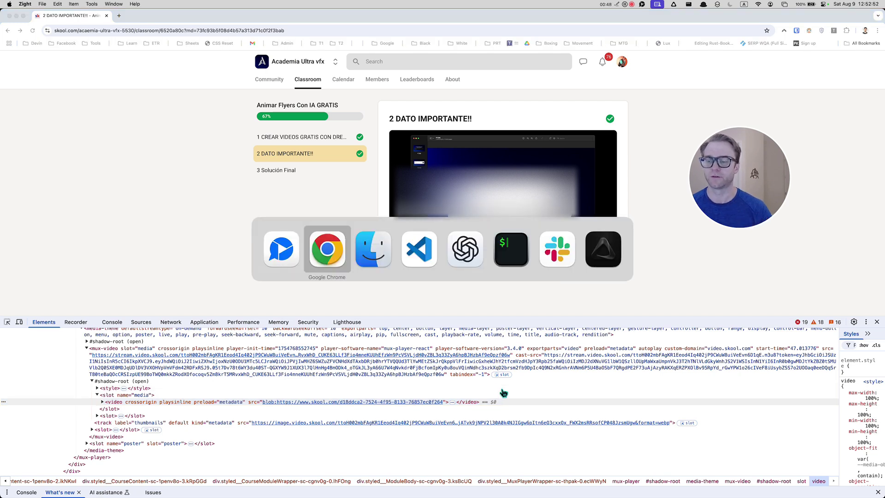
Bring up the Markdown notes and look over their opening lines about HLS and single video files
{"action": "left_click", "coordinate": [421, 267]}
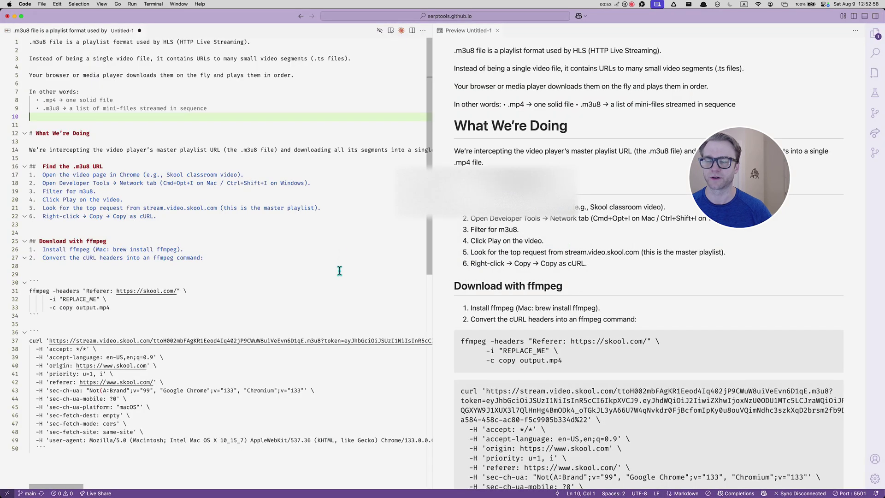
{"action": "left_click", "coordinate": [241, 127]}
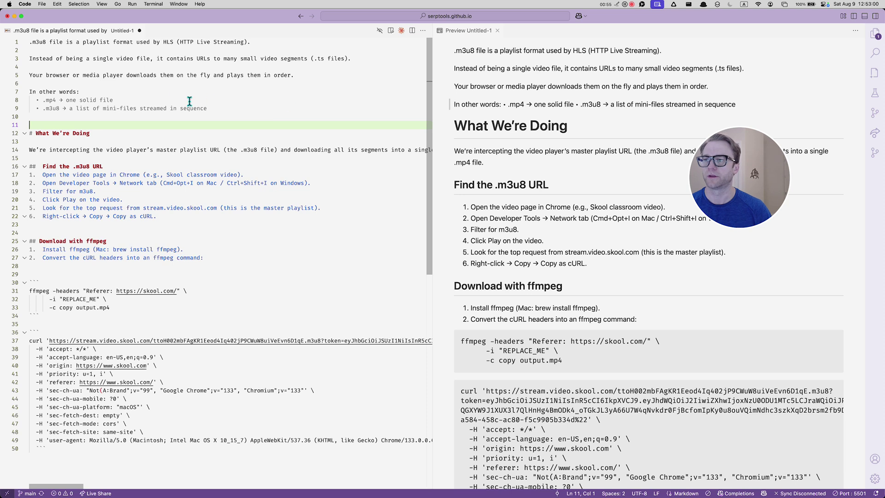
{"action": "left_click", "coordinate": [72, 50]}
{"action": "key", "text": "shift+Up"}
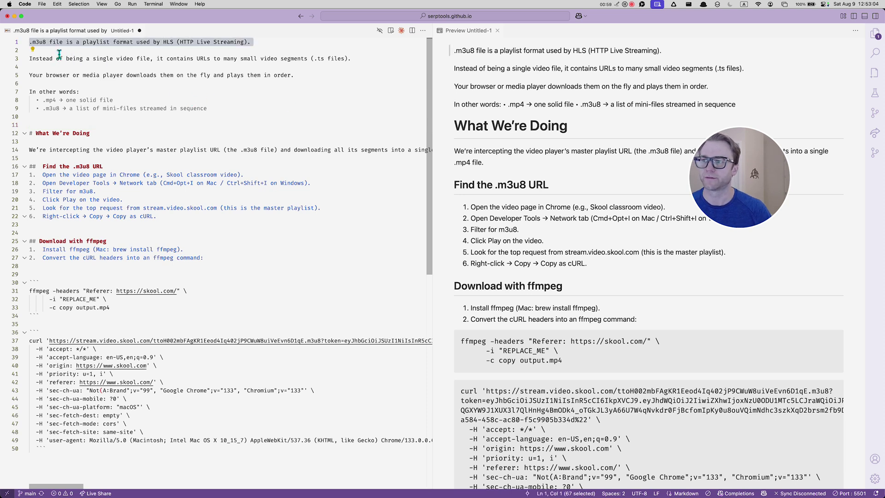
{"action": "scroll", "coordinate": [60, 52], "scroll_direction": "up", "scroll_amount": 2}
{"action": "left_click", "coordinate": [82, 53]}
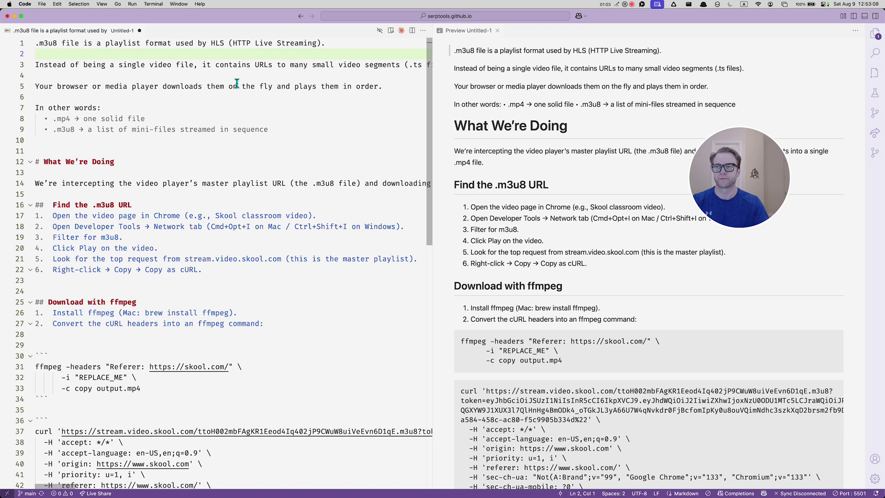
{"action": "left_click", "coordinate": [211, 43]}
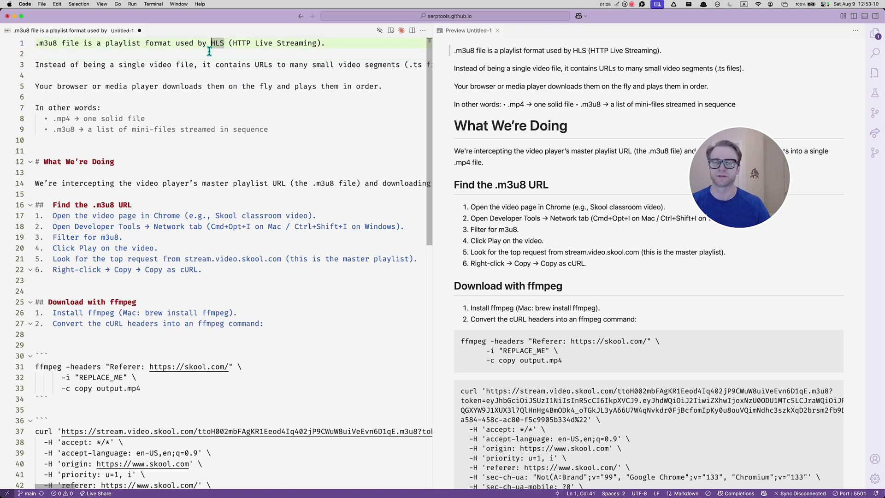
{"action": "left_click_drag", "start_coordinate": [189, 66], "coordinate": [129, 68]}
{"action": "left_click", "coordinate": [128, 67]}
Turn on word wrap and read through the .mp4 and .m3u8 bullets on lines 5–9
{"action": "key", "text": "alt+z"}
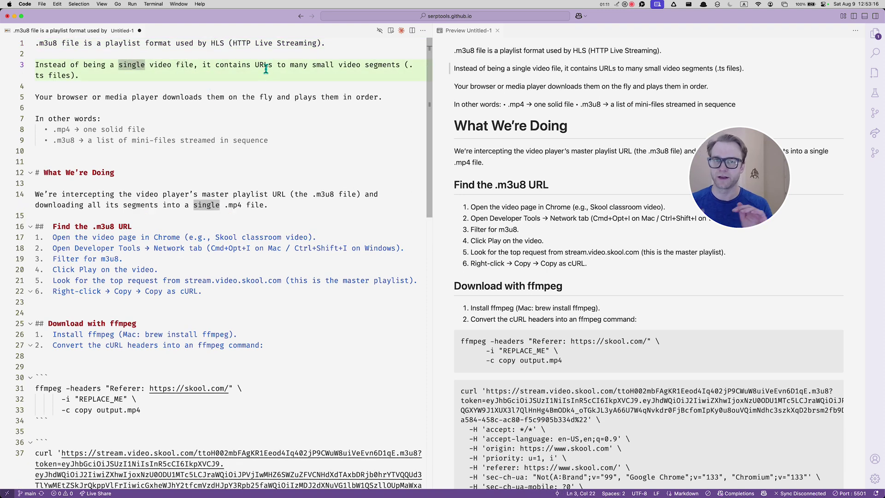
{"action": "left_click_drag", "start_coordinate": [382, 98], "coordinate": [50, 94]}
{"action": "left_click", "coordinate": [105, 104]}
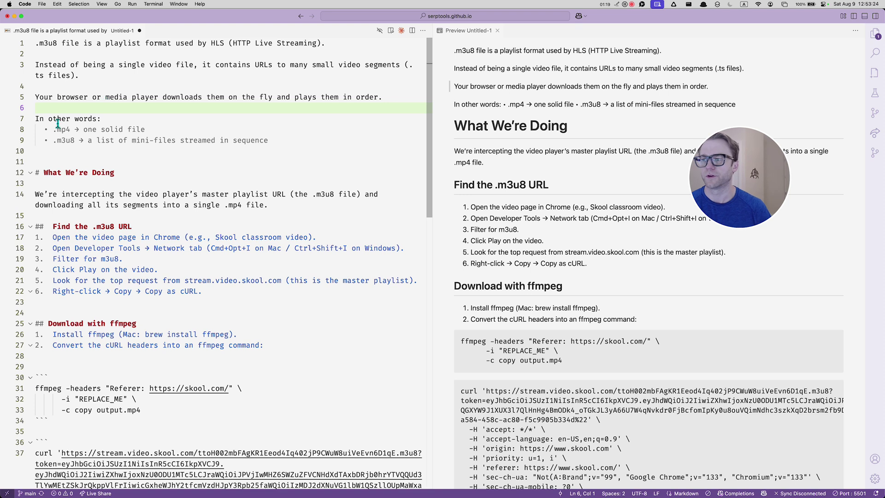
{"action": "left_click_drag", "start_coordinate": [53, 129], "coordinate": [156, 126]}
{"action": "left_click", "coordinate": [156, 127]}
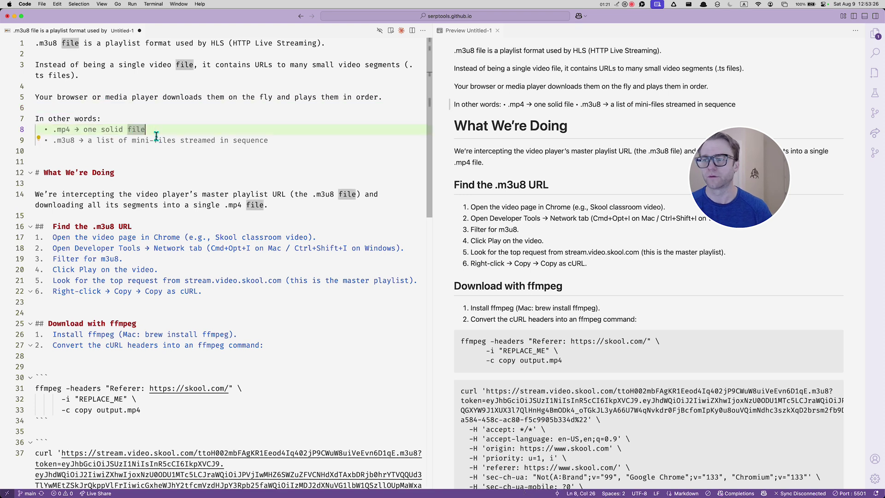
{"action": "left_click_drag", "start_coordinate": [53, 140], "coordinate": [277, 138]}
{"action": "left_click", "coordinate": [277, 138]}
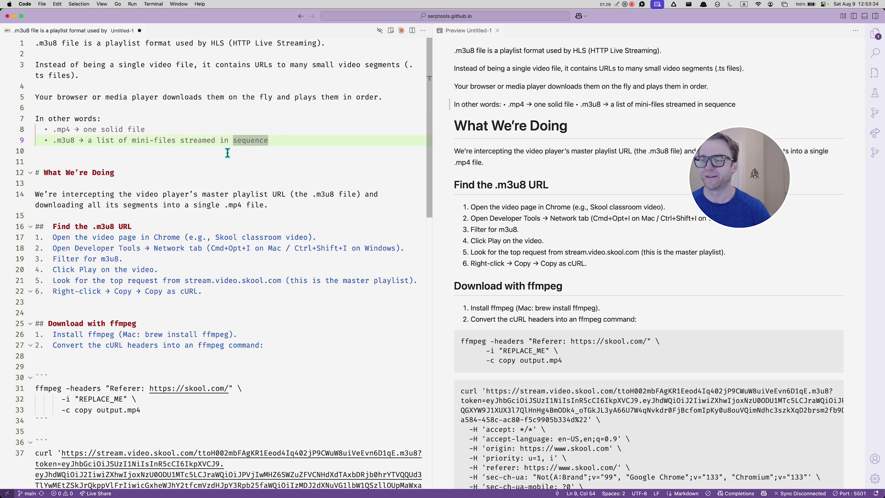
Review the master playlist URL sentence on line 14 of the notes
{"action": "scroll", "coordinate": [227, 153], "scroll_direction": "down", "scroll_amount": 3}
{"action": "left_click", "coordinate": [229, 134]}
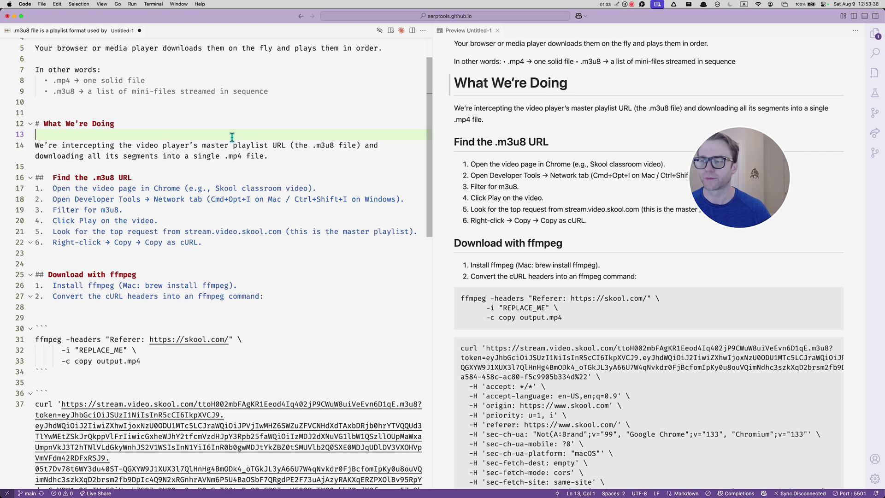
{"action": "left_click_drag", "start_coordinate": [35, 146], "coordinate": [285, 146]}
{"action": "left_click", "coordinate": [203, 146]}
{"action": "left_click", "coordinate": [285, 146]}
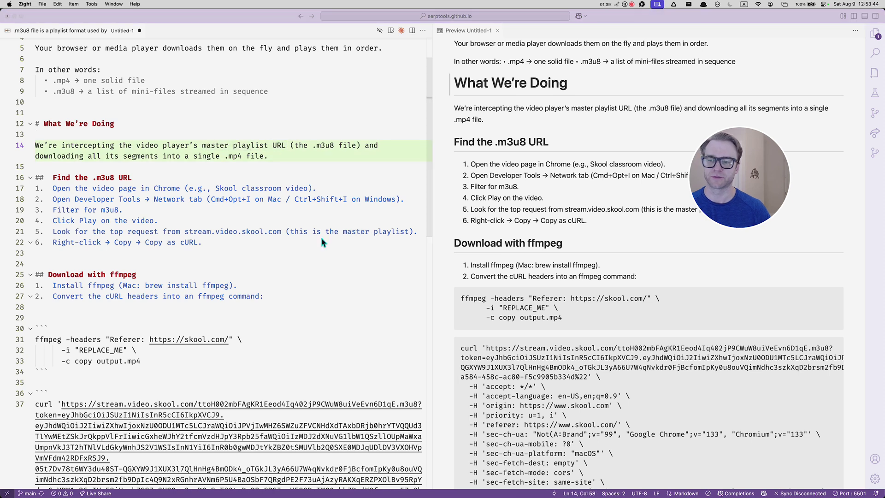
{"action": "key", "text": "super+Tab"}
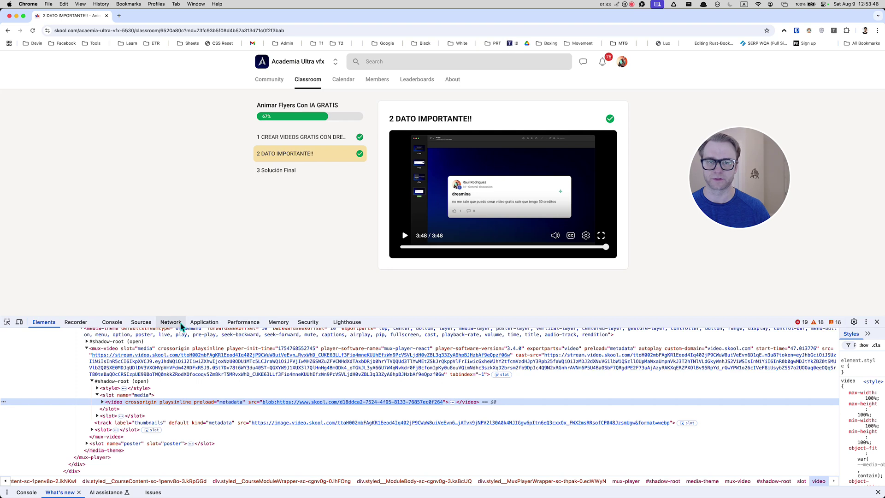
Show the DevTools Network panel, listing two fetch requests returning 200
{"action": "left_click", "coordinate": [180, 325]}
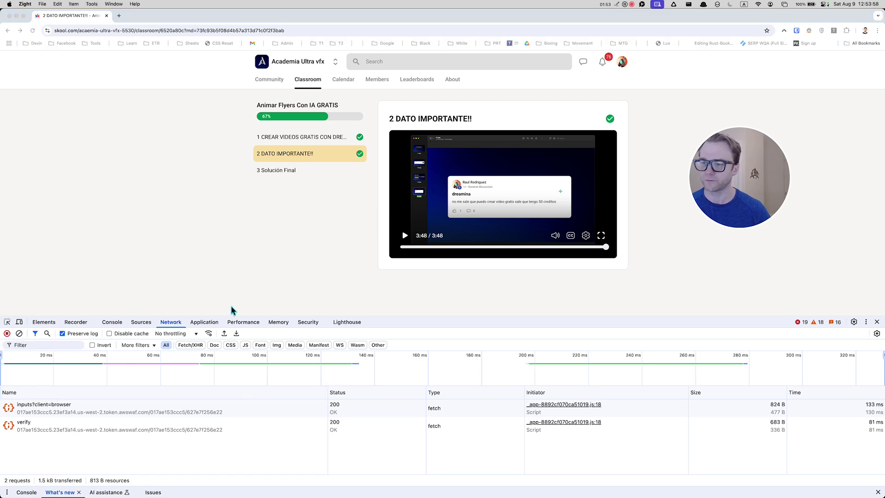
{"action": "key", "text": "super+Tab"}
Review line 14 of the notes and jump to the Install ffmpeg step
{"action": "scroll", "coordinate": [259, 201], "scroll_direction": "down", "scroll_amount": 3}
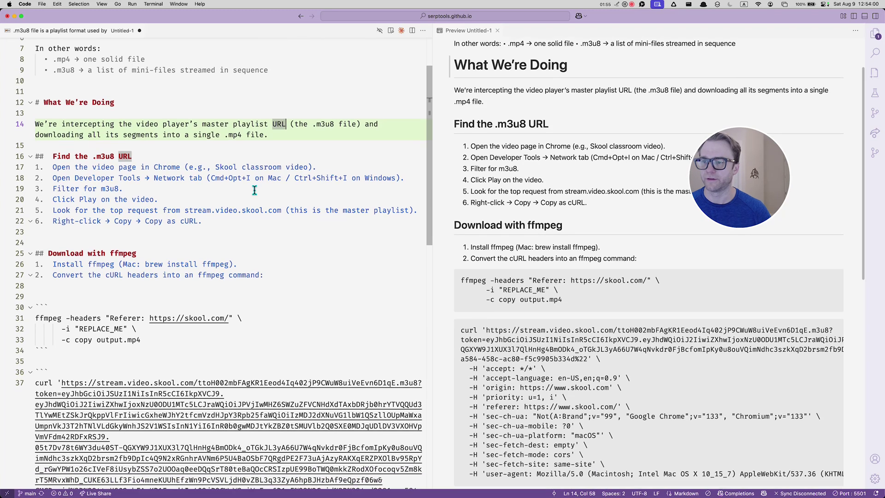
{"action": "left_click", "coordinate": [330, 127]}
{"action": "left_click_drag", "start_coordinate": [330, 127], "coordinate": [64, 111]}
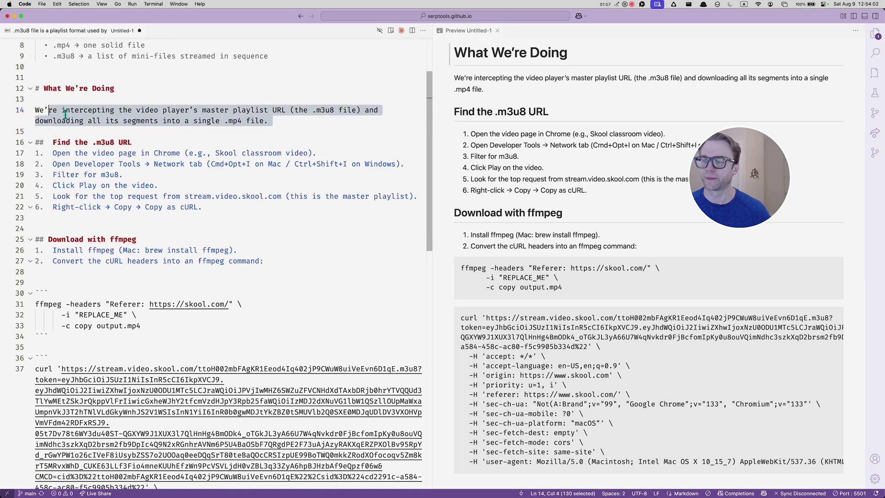
{"action": "left_click", "coordinate": [131, 121]}
{"action": "left_click", "coordinate": [135, 129]}
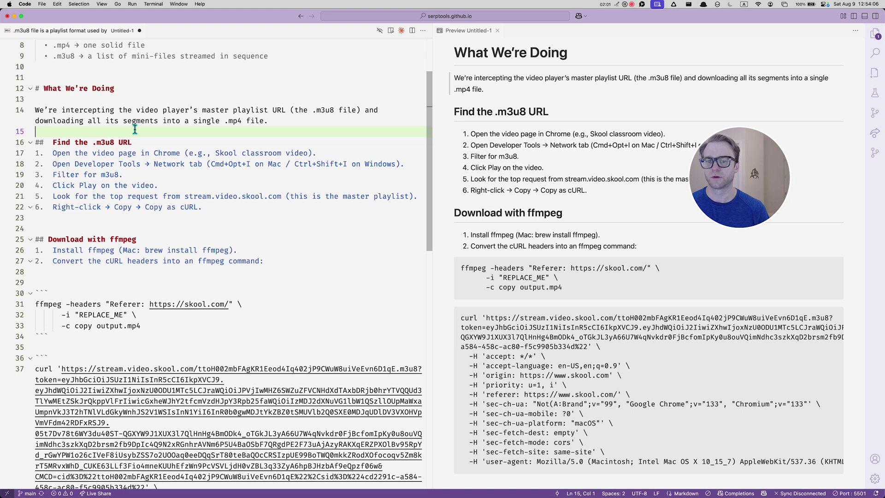
{"action": "double_click", "coordinate": [501, 235]}
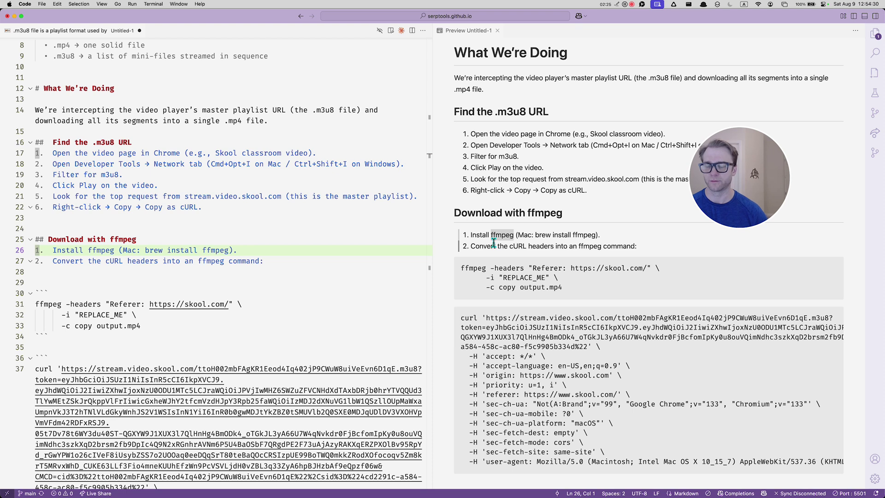
Select 'ffmpeg' in the install step and tile iTerm2 to the left half of the screen
{"action": "left_click", "coordinate": [295, 228]}
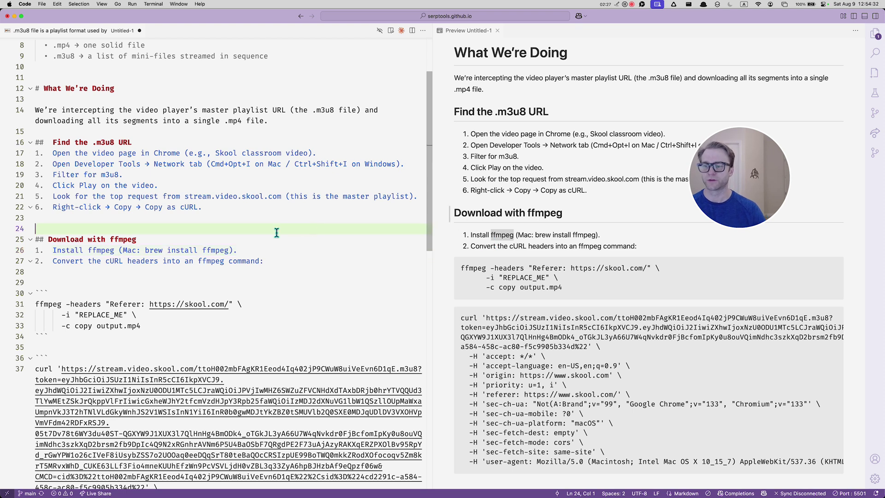
{"action": "left_click", "coordinate": [206, 249]}
{"action": "double_click", "coordinate": [213, 249]}
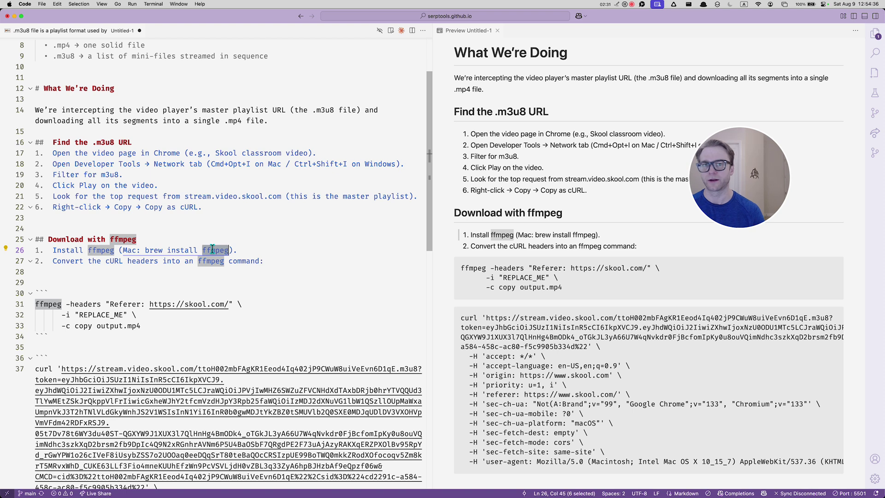
{"action": "key", "text": "super+Tab"}
{"action": "key", "text": "super+Tab"}
{"action": "key", "text": "super+Tab"}
{"action": "key", "text": "super+Tab"}
{"action": "key", "text": "super+Tab"}
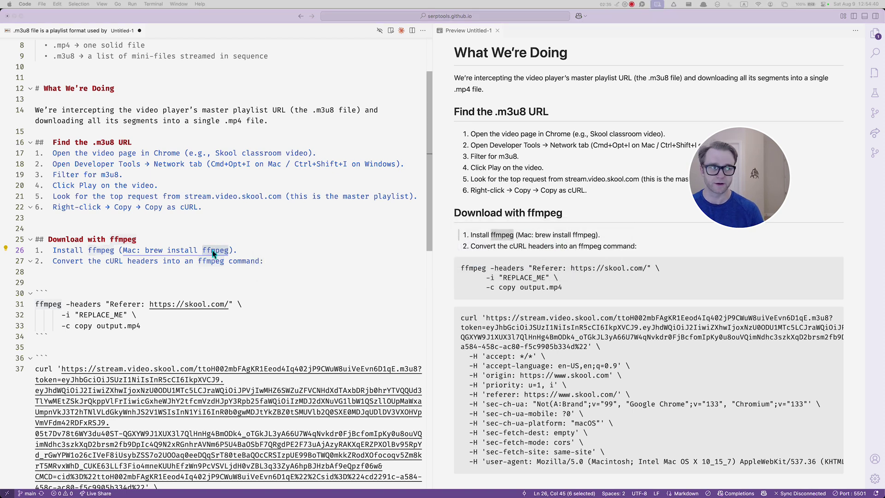
{"action": "key", "text": "ctrl+alt+Left"}
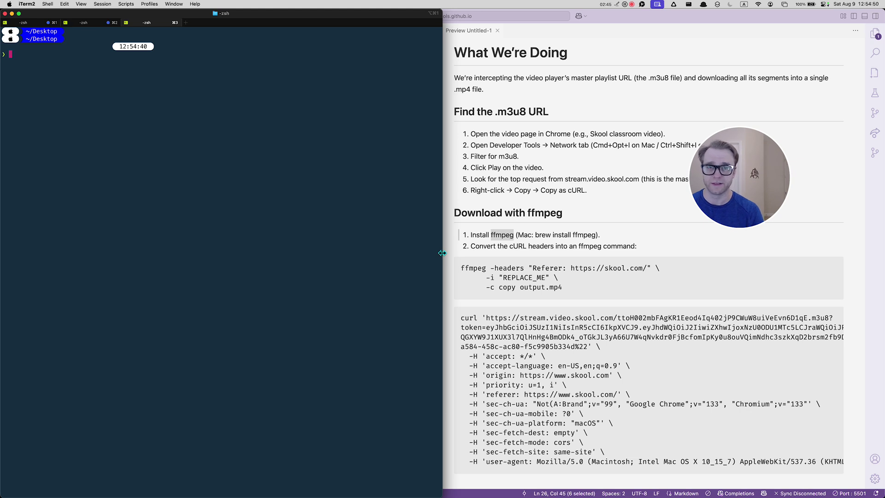
Drop the 'brew install ffmpeg' command and run 'which ffmpeg' with enlarged terminal text
{"action": "key", "text": "ctrl+l"}
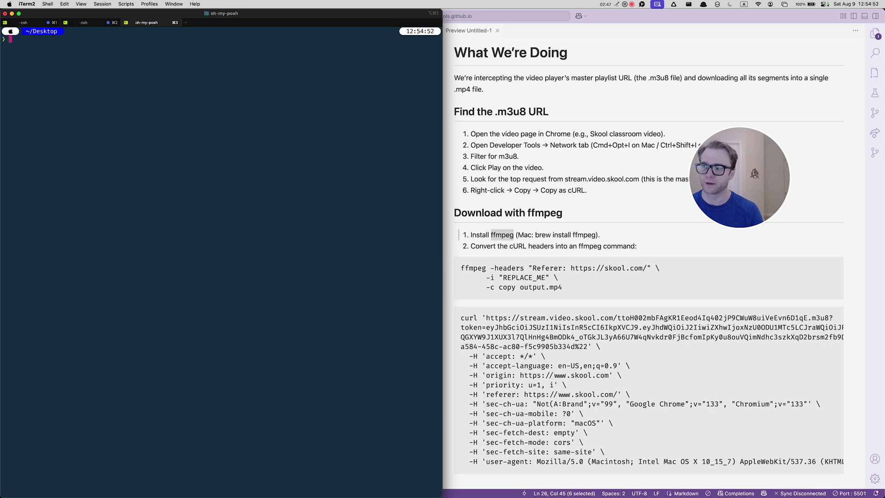
{"action": "type", "text": "brew"}
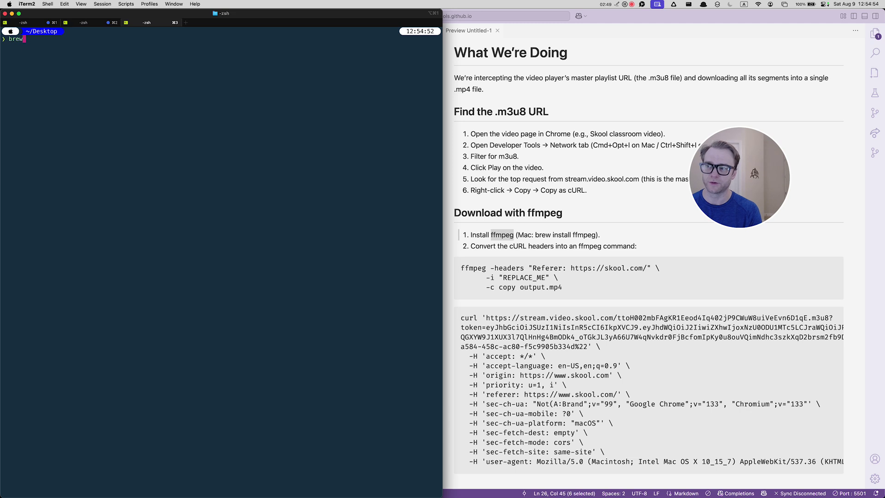
{"action": "type", "text": " install ffmpeg"}
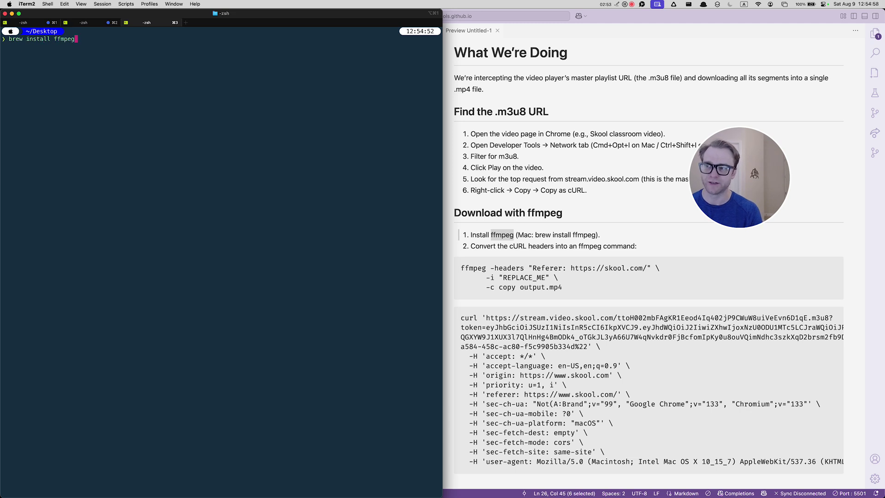
{"action": "key", "text": "ctrl+u"}
{"action": "type", "text": "which"}
{"action": "key", "text": "super+equal"}
{"action": "key", "text": "super+equal"}
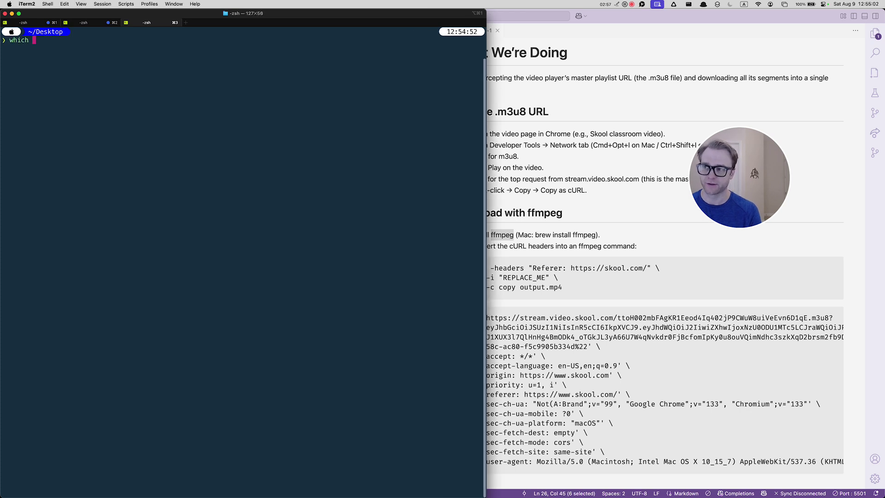
{"action": "type", "text": "ffmpeg"}
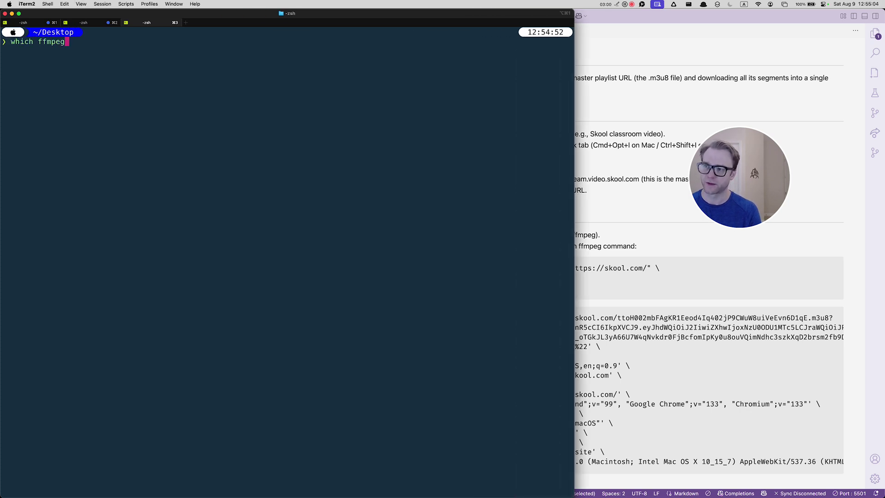
{"action": "key", "text": "Return"}
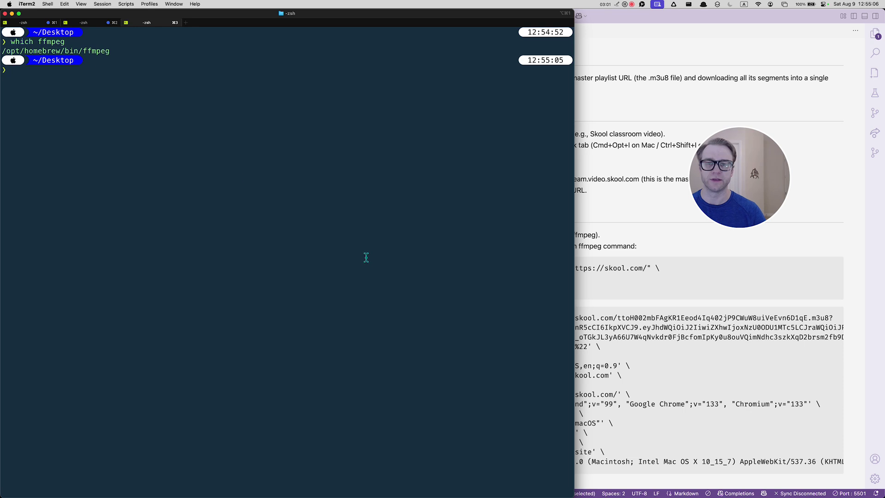
Select the /opt/homebrew/bin/ffmpeg result and run 'clear' for a fresh prompt
{"action": "left_click_drag", "start_coordinate": [4, 50], "coordinate": [188, 55]}
{"action": "type", "text": "clear"}
{"action": "key", "text": "Return"}
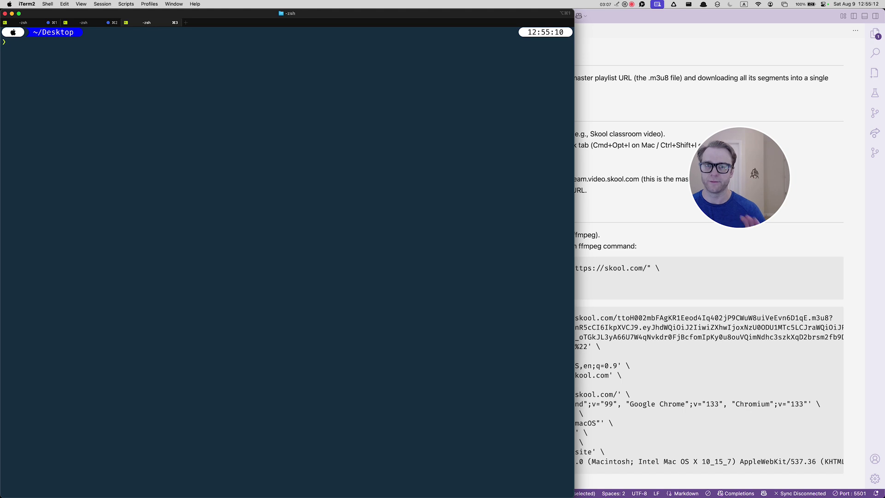
{"action": "left_click", "coordinate": [622, 159]}
Read through the 'Find the .m3u8 URL' and 'Filter for m3u8' steps, lines 16–38
{"action": "left_click", "coordinate": [341, 197]}
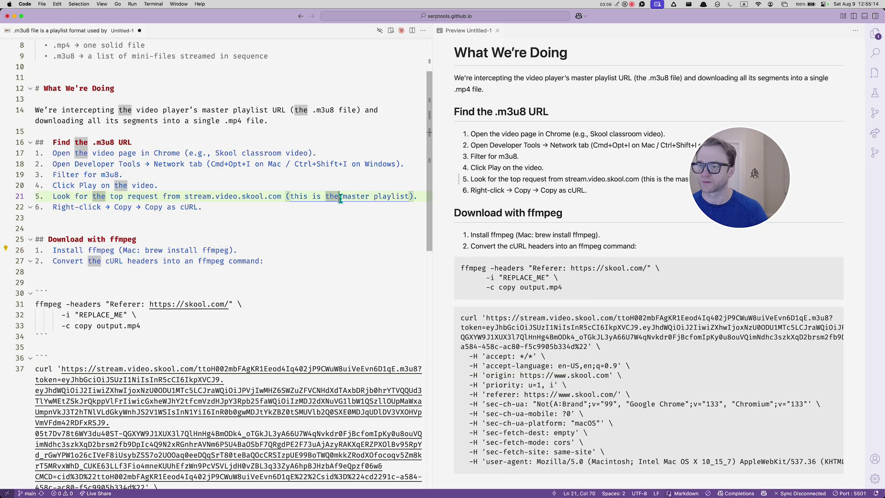
{"action": "left_click", "coordinate": [286, 174]}
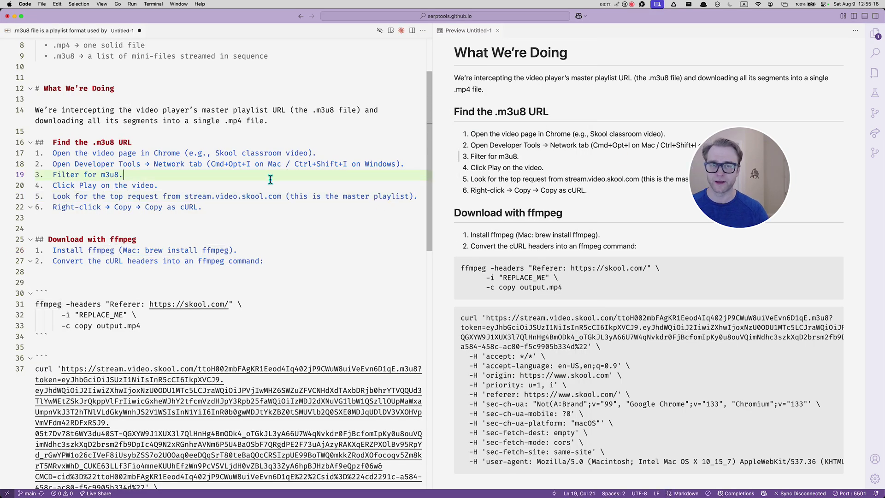
{"action": "left_click", "coordinate": [171, 141]}
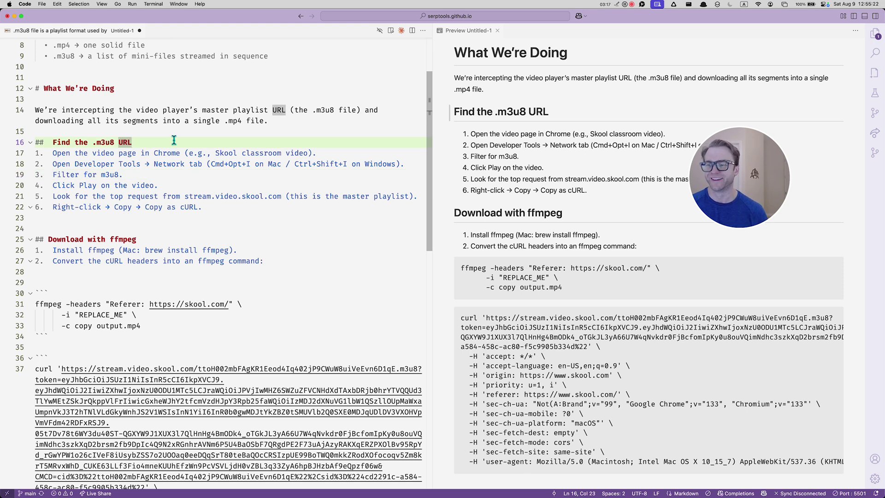
{"action": "scroll", "coordinate": [119, 294], "scroll_direction": "down", "scroll_amount": 3}
{"action": "left_click_drag", "start_coordinate": [118, 295], "coordinate": [181, 415]}
{"action": "left_click", "coordinate": [195, 444]}
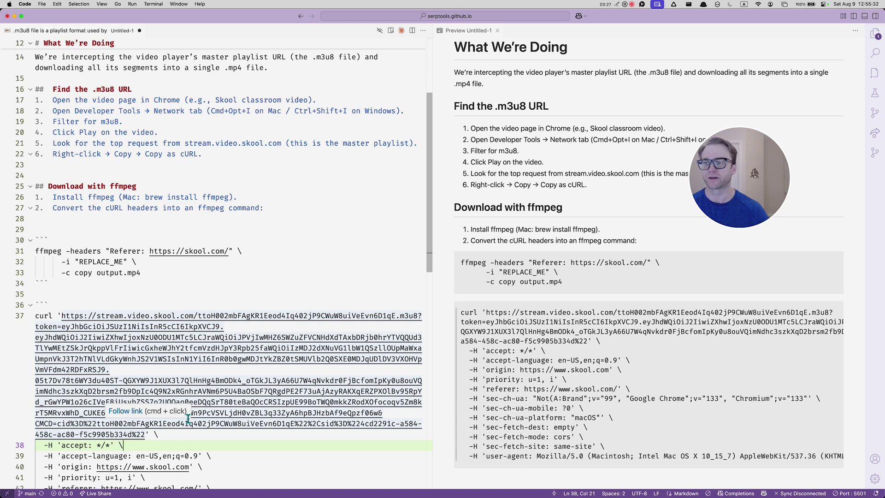
{"action": "scroll", "coordinate": [240, 388], "scroll_direction": "up", "scroll_amount": 5}
{"action": "scroll", "coordinate": [244, 360], "scroll_direction": "down", "scroll_amount": 5}
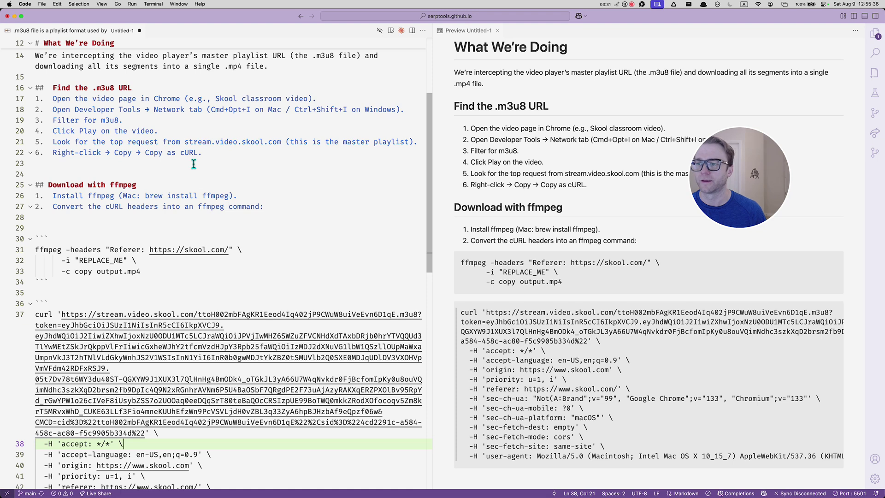
{"action": "key", "text": "super+Tab"}
{"action": "key", "text": "super+Tab"}
{"action": "key", "text": "Tab"}
{"action": "key", "text": "Tab"}
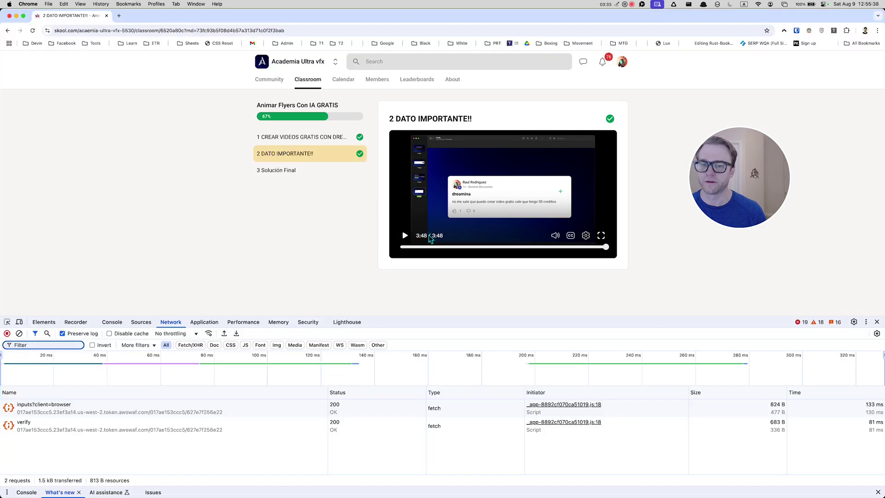
Reopen DevTools via Inspect on the Network panel, with larger text and a taller pane
{"action": "left_click", "coordinate": [339, 225]}
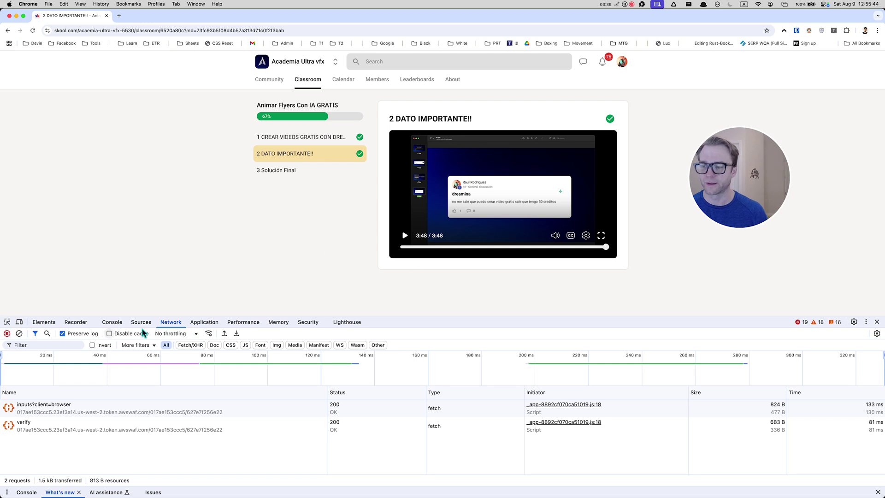
{"action": "left_click", "coordinate": [877, 322]}
{"action": "right_click", "coordinate": [369, 226]}
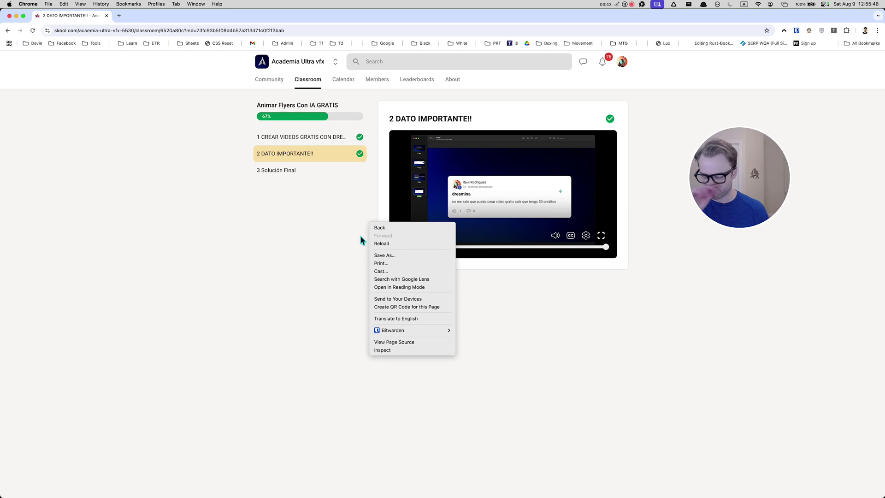
{"action": "left_click", "coordinate": [396, 350]}
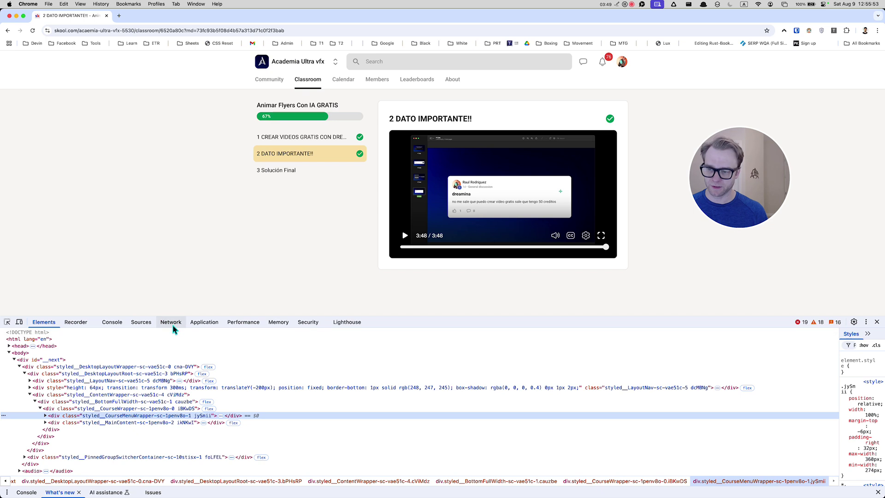
{"action": "left_click", "coordinate": [171, 322]}
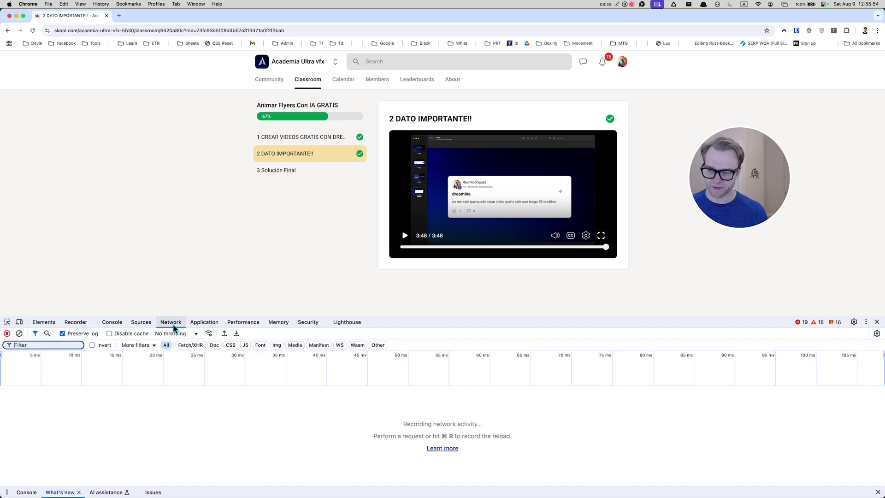
{"action": "key", "text": "super+equal"}
{"action": "key", "text": "super+equal"}
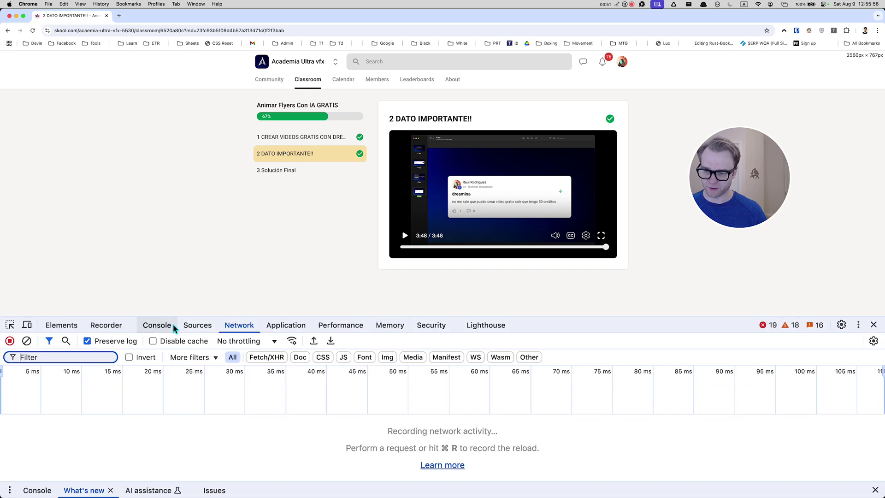
{"action": "left_click_drag", "start_coordinate": [506, 324], "coordinate": [505, 285]}
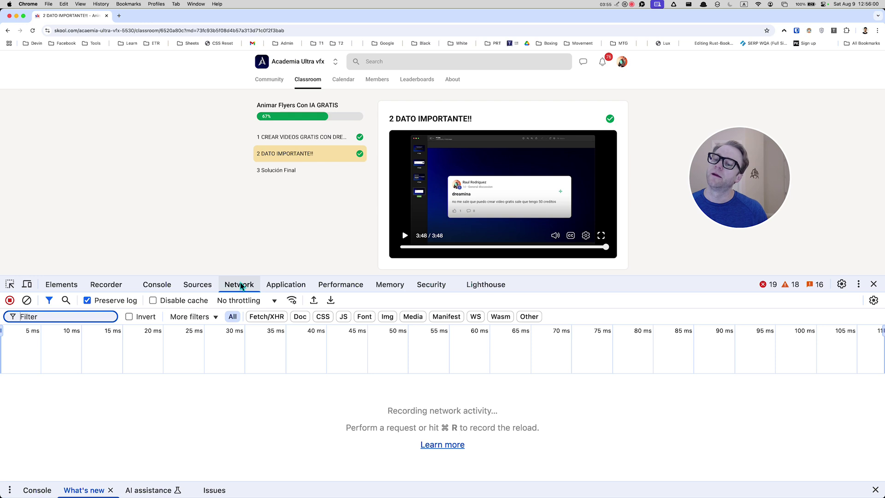
Enable Preserve log, filter requests by m3u8, and reload the lesson page
{"action": "left_click", "coordinate": [106, 301]}
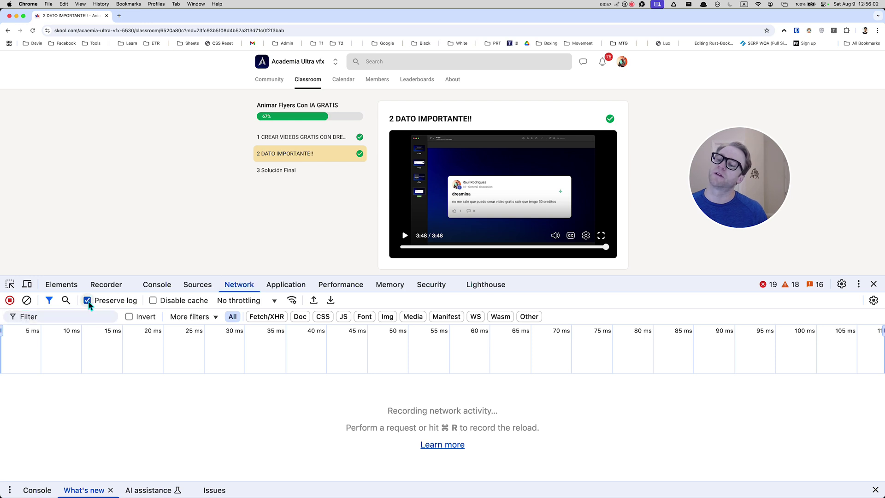
{"action": "left_click", "coordinate": [56, 315]}
{"action": "type", "text": "m3u8"}
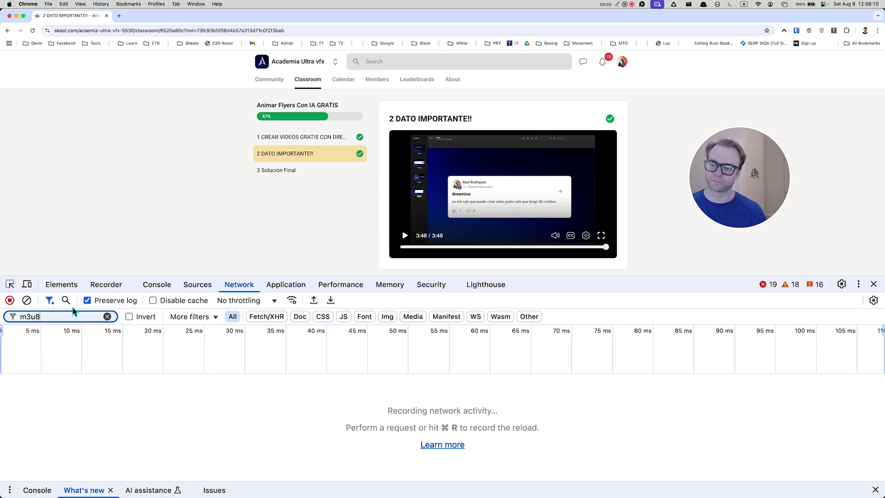
{"action": "left_click", "coordinate": [32, 31]}
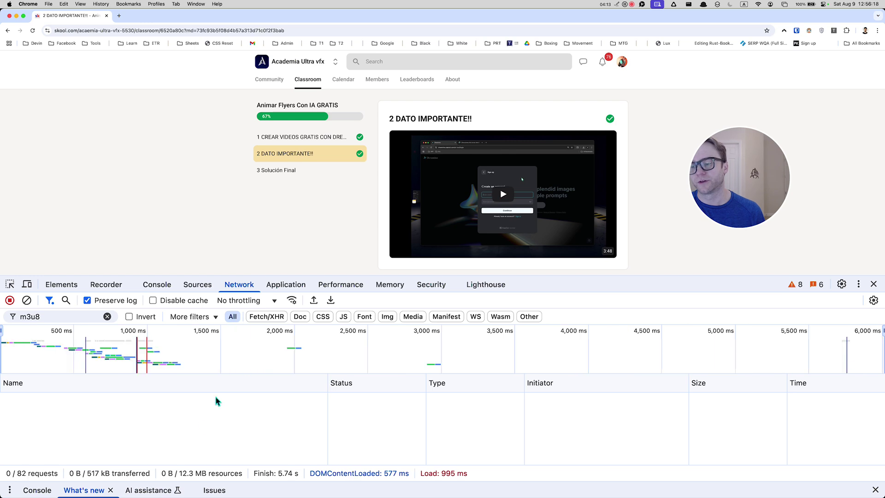
{"action": "key", "text": "super+f"}
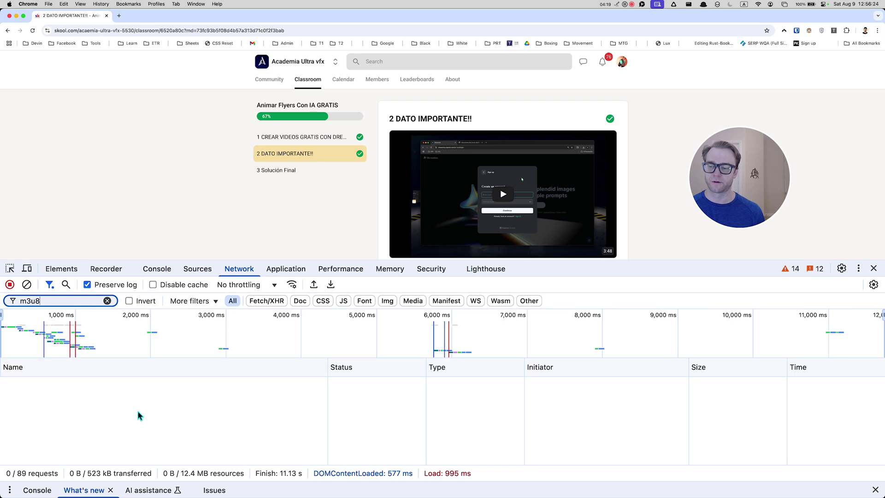
{"action": "key", "text": "super+Tab"}
{"action": "key", "text": "super+Tab"}
{"action": "key", "text": "super+Tab"}
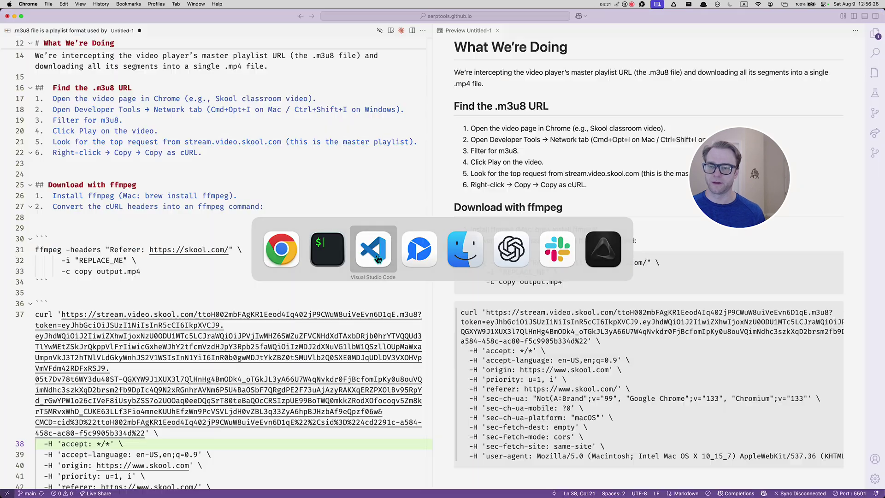
Look over the three-line ffmpeg command and its REPLACE_ME placeholder in the preview
{"action": "scroll", "coordinate": [495, 241], "scroll_direction": "down", "scroll_amount": 3}
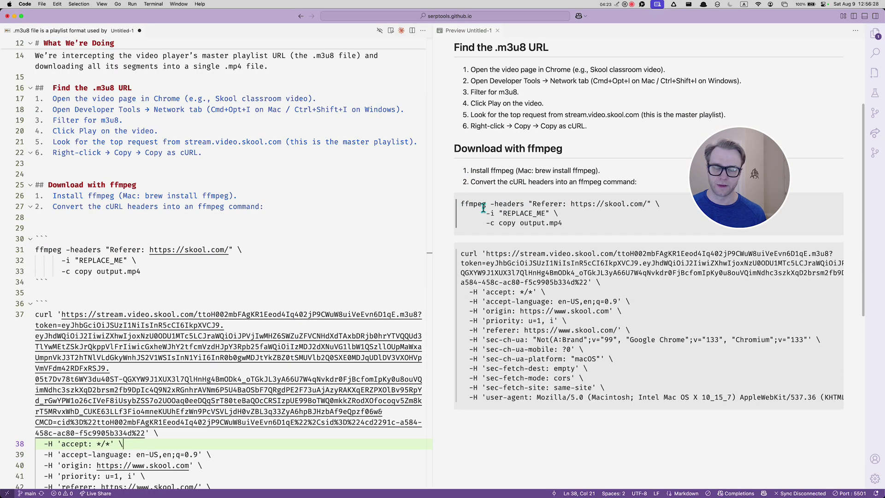
{"action": "left_click_drag", "start_coordinate": [462, 195], "coordinate": [594, 222]}
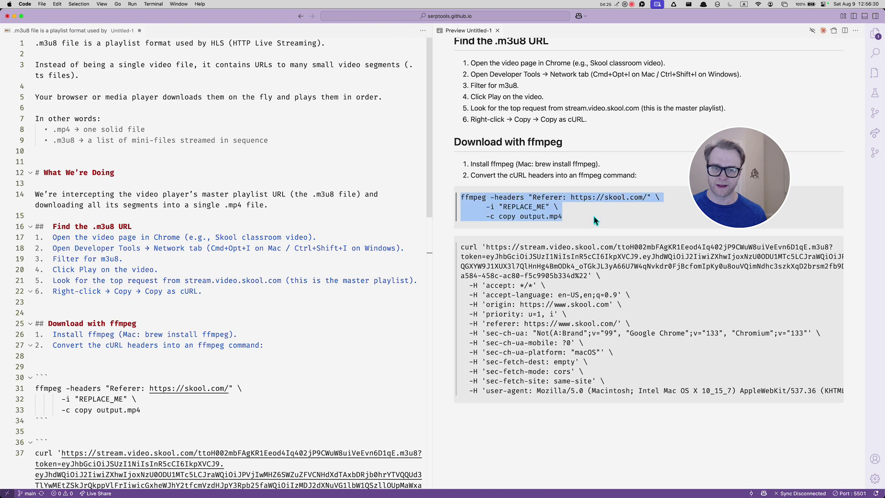
{"action": "mouse_move", "coordinate": [546, 207]}
{"action": "left_mouse_down"}
{"action": "mouse_move", "coordinate": [502, 207]}
{"action": "mouse_move", "coordinate": [546, 207]}
{"action": "left_mouse_up"}
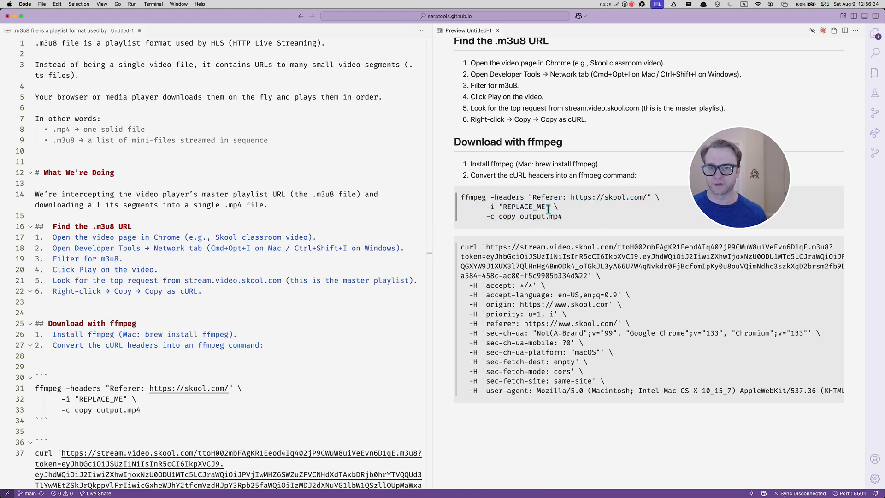
{"action": "key", "text": "super+Tab"}
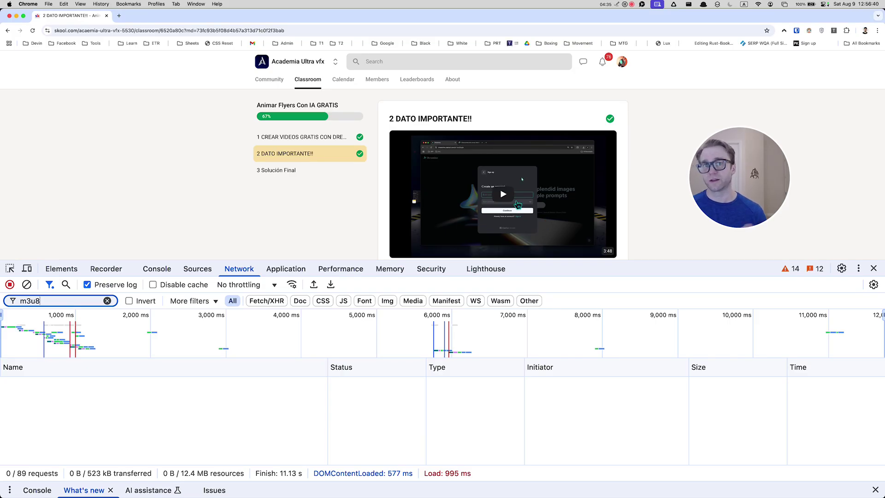
{"action": "key", "text": "super+Tab"}
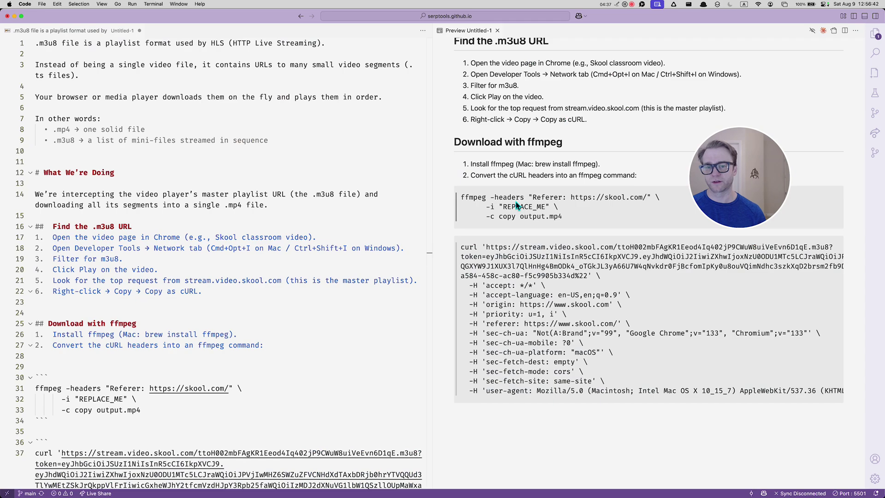
Select the stream.video.skool.com URL inside the saved curl command
{"action": "scroll", "coordinate": [517, 206], "scroll_direction": "down", "scroll_amount": 3}
{"action": "scroll", "coordinate": [517, 205], "scroll_direction": "up", "scroll_amount": 5}
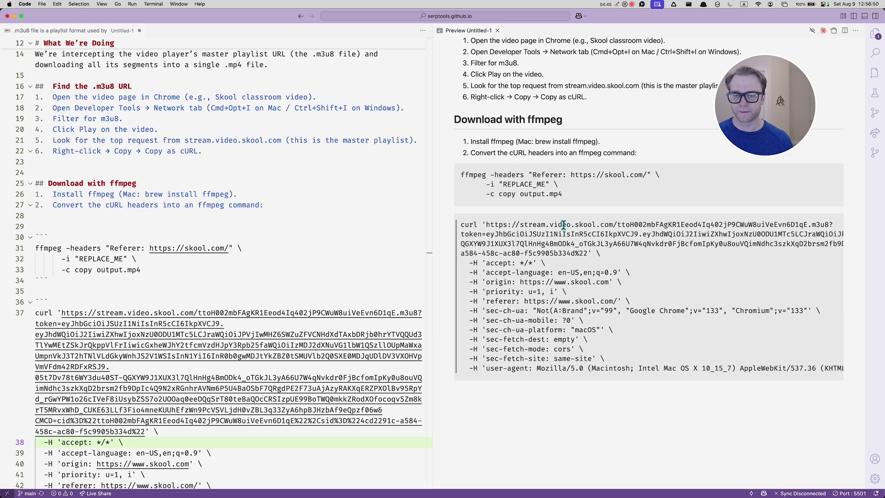
{"action": "scroll", "coordinate": [562, 224], "scroll_direction": "down", "scroll_amount": 2}
{"action": "scroll", "coordinate": [568, 226], "scroll_direction": "down", "scroll_amount": 1}
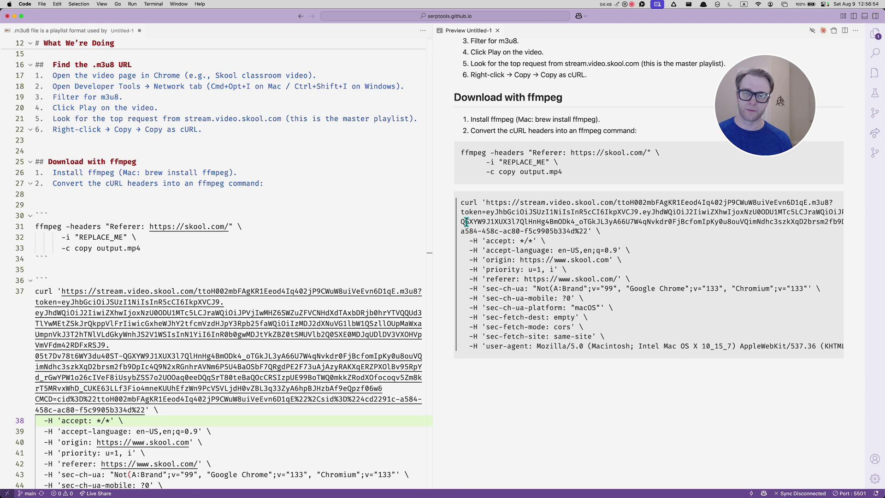
{"action": "left_click_drag", "start_coordinate": [460, 202], "coordinate": [675, 368]}
{"action": "left_click", "coordinate": [675, 367]}
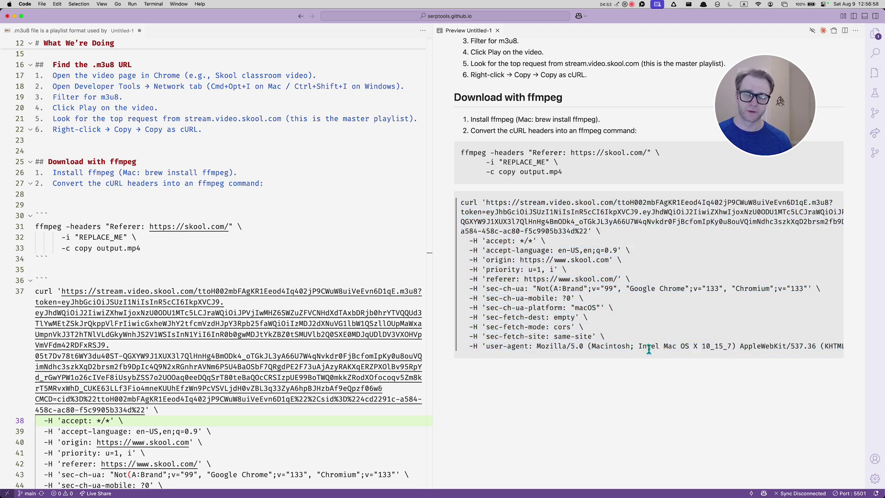
{"action": "left_click_drag", "start_coordinate": [486, 202], "coordinate": [587, 232]}
{"action": "key", "text": "super+c"}
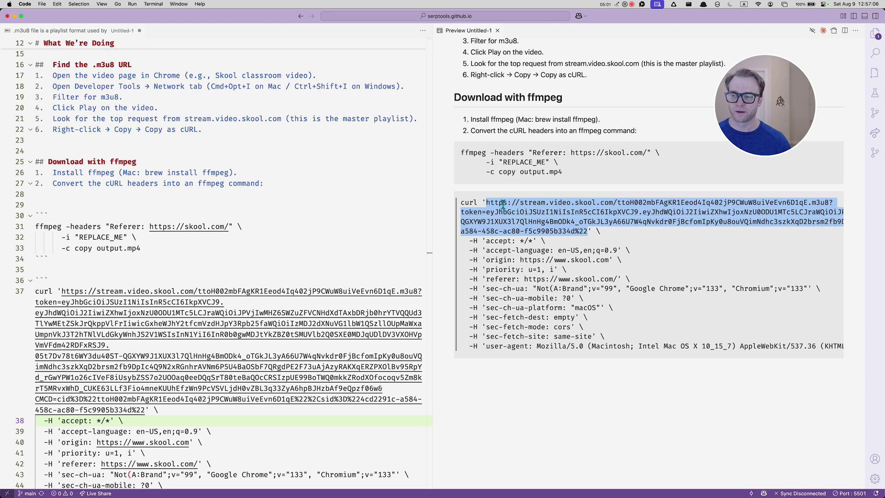
Replace REPLACE_ME in the ffmpeg command with the stream URL as plain text
{"action": "double_click", "coordinate": [91, 239]}
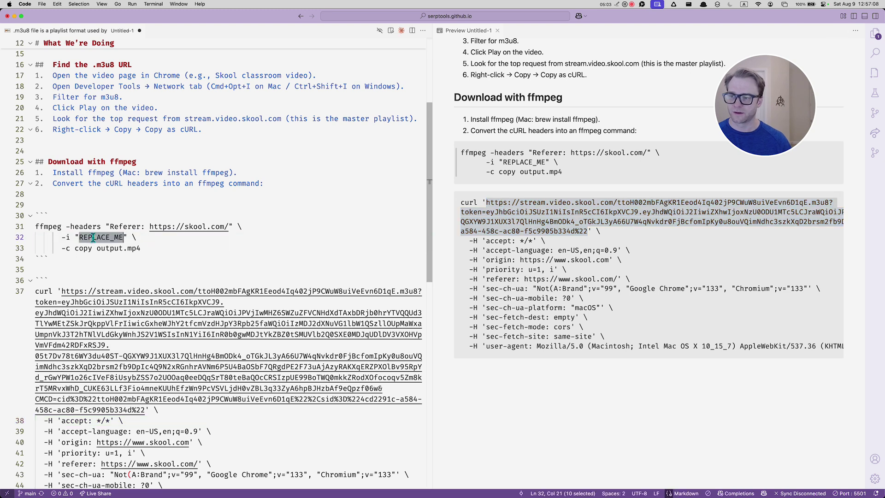
{"action": "key", "text": "super+v"}
{"action": "key", "text": "super+z"}
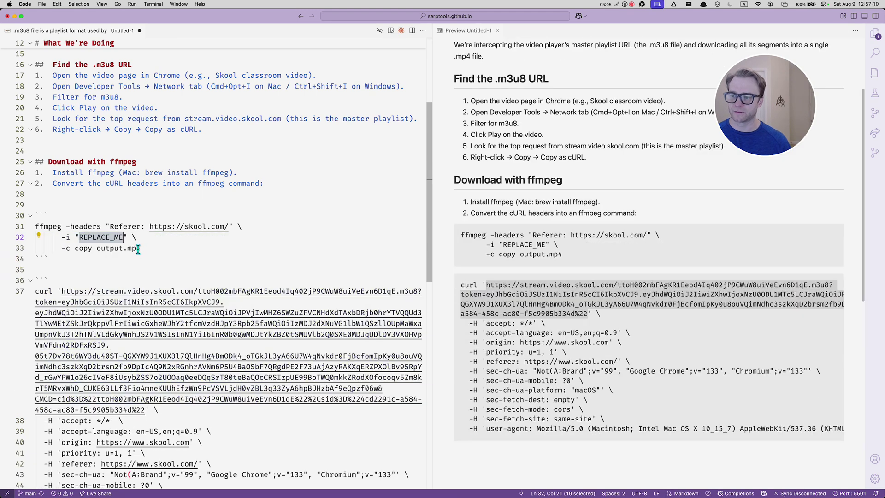
{"action": "key", "text": "BackSpace"}
{"action": "key", "text": "super+v"}
Turn off word wrap and select the three-line ffmpeg command for the terminal
{"action": "key", "text": "alt+z"}
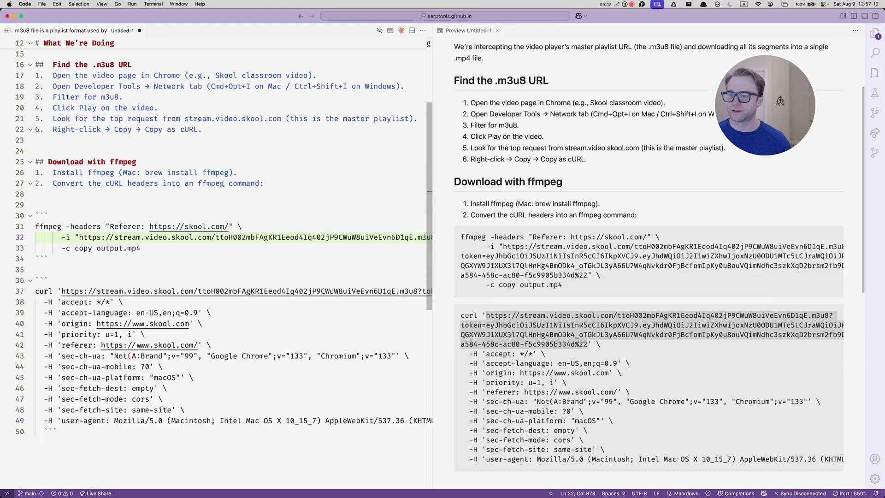
{"action": "left_click_drag", "start_coordinate": [173, 252], "coordinate": [10, 229]}
{"action": "key", "text": "super+c"}
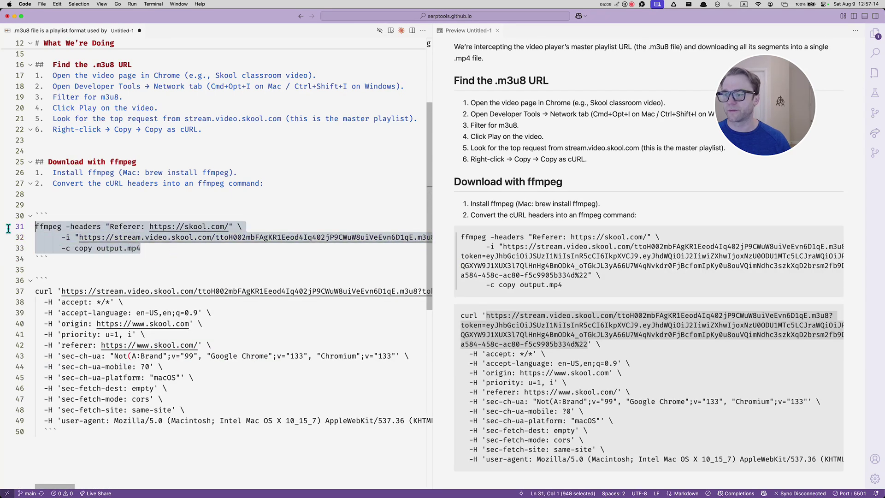
{"action": "key", "text": "super+Tab"}
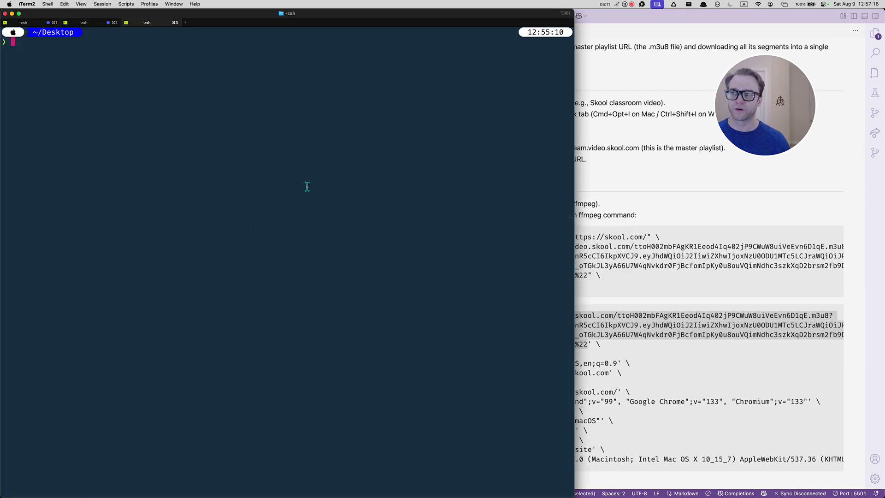
Paste the ffmpeg command at the iTerm2 prompt, cancel it without running, and clear the screen
{"action": "key", "text": "super+v"}
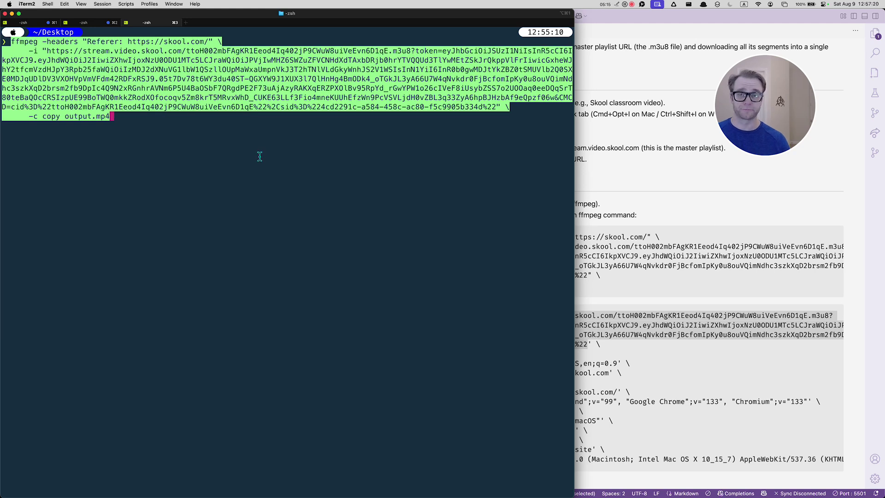
{"action": "key", "text": "ctrl+c"}
{"action": "key", "text": "ctrl+l"}
{"action": "key", "text": "super+Tab"}
{"action": "key", "text": "super+Tab"}
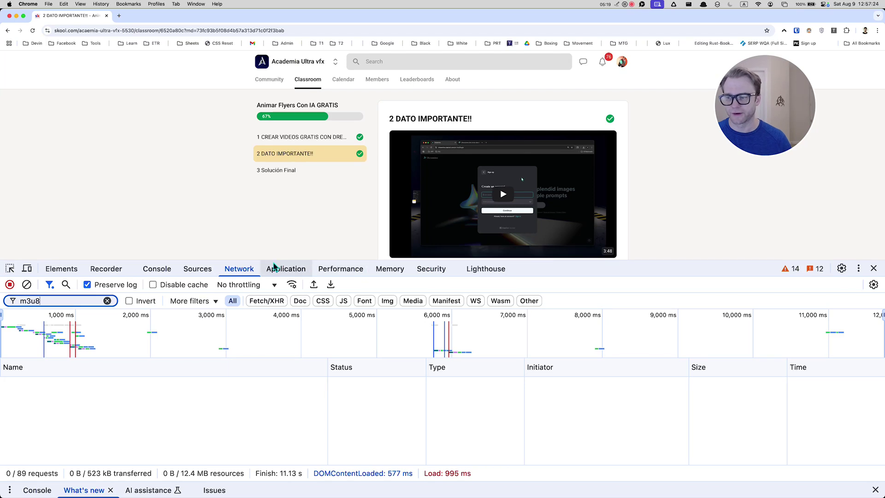
Close Chrome's developer tools and snap VS Code to the left half of the screen
{"action": "left_click", "coordinate": [873, 267]}
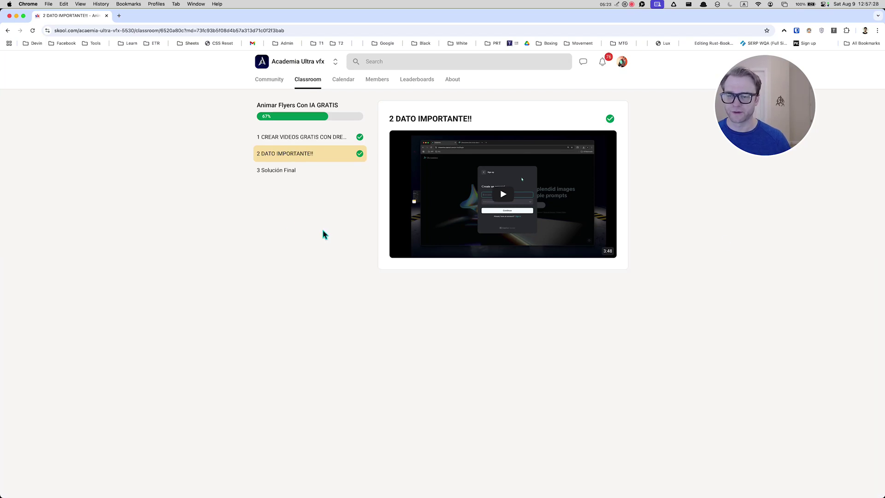
{"action": "key", "text": "super+Tab"}
{"action": "left_click", "coordinate": [318, 205]}
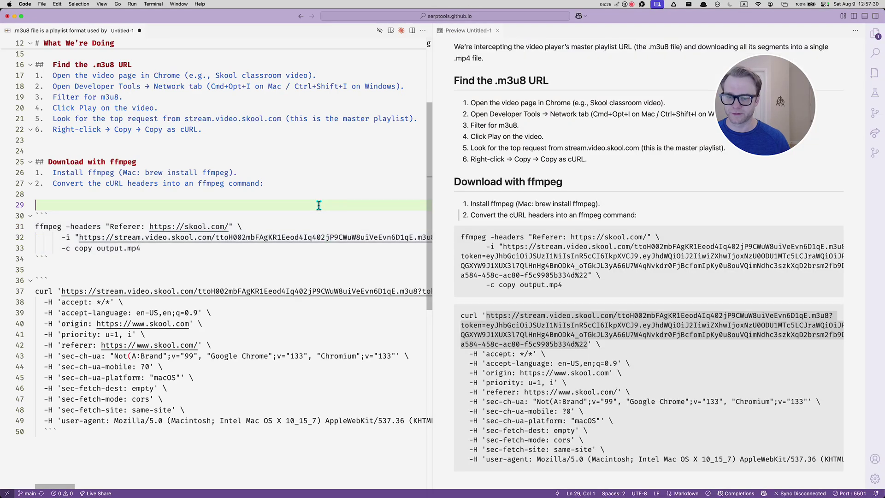
{"action": "key", "text": "ctrl+alt+Left"}
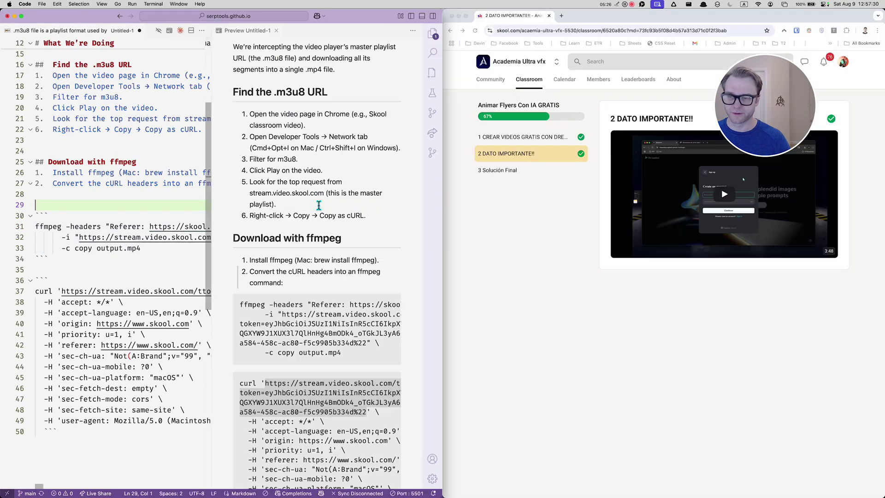
Close the Markdown Preview and remove the stream URL, leaving the ffmpeg input as -i ""
{"action": "left_click", "coordinate": [276, 30]}
{"action": "key", "text": "super+z"}
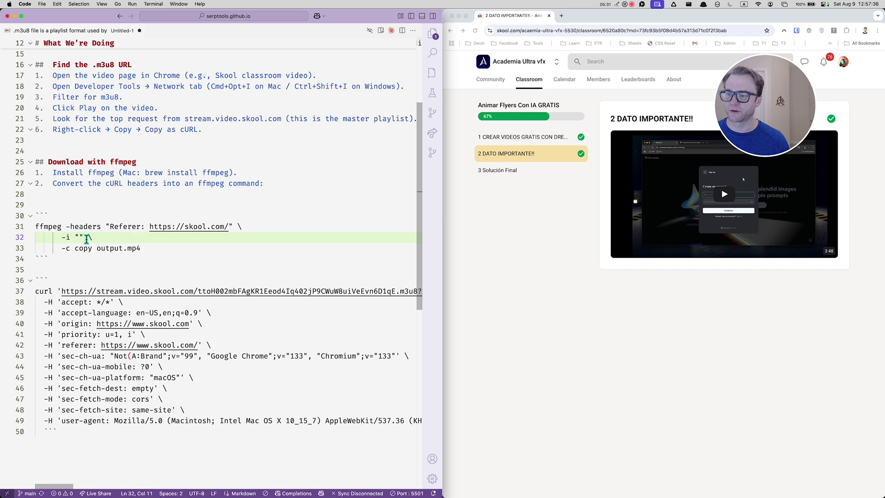
{"action": "scroll", "coordinate": [87, 239], "scroll_direction": "right", "scroll_amount": 10}
{"action": "scroll", "coordinate": [86, 239], "scroll_direction": "left", "scroll_amount": 8}
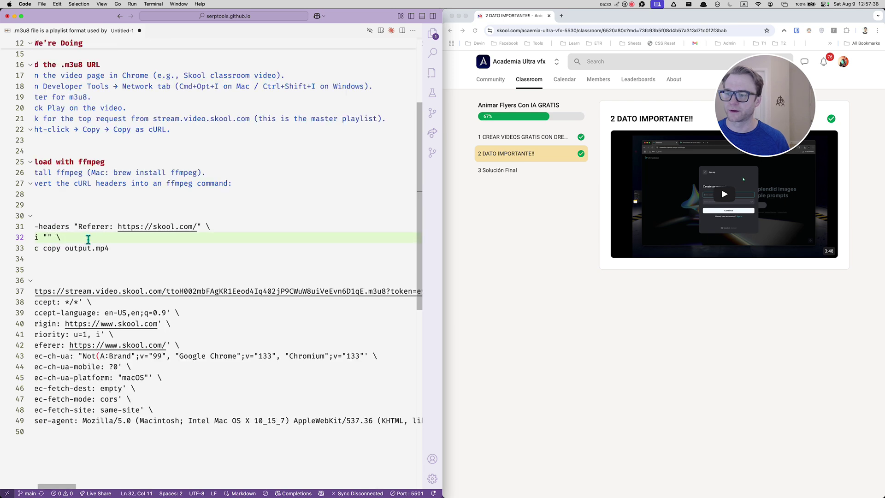
{"action": "scroll", "coordinate": [134, 240], "scroll_direction": "left", "scroll_amount": 3}
Delete the old curl block from the notes and open Chrome's Network log filtered to m3u8
{"action": "left_click_drag", "start_coordinate": [75, 270], "coordinate": [174, 441]}
{"action": "key", "text": "BackSpace"}
{"action": "left_click", "coordinate": [528, 300]}
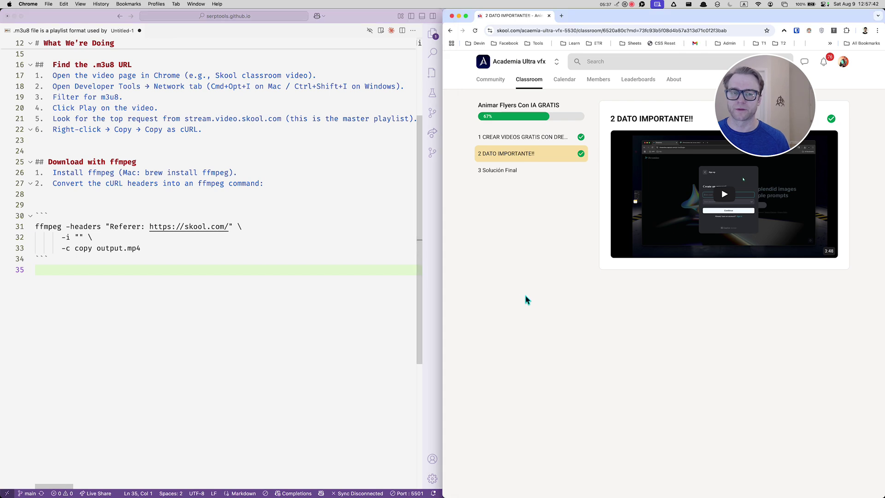
{"action": "right_click", "coordinate": [528, 257]}
{"action": "left_click", "coordinate": [553, 390]}
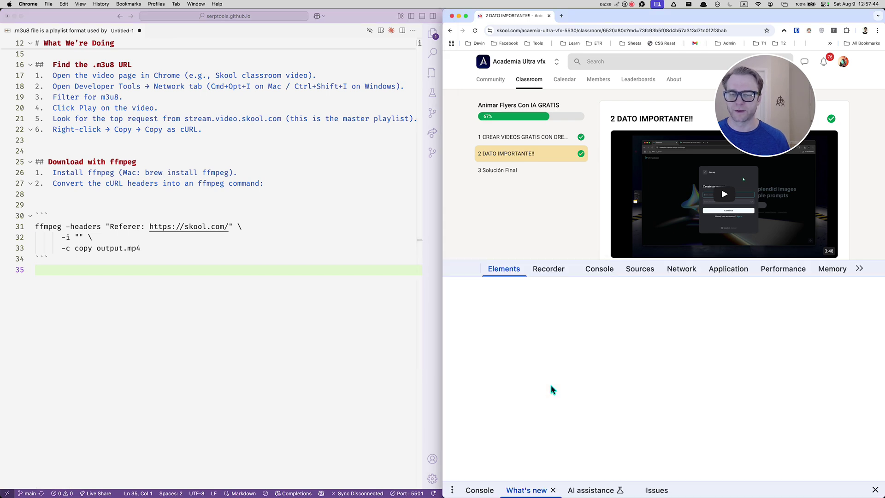
{"action": "left_click", "coordinate": [682, 269]}
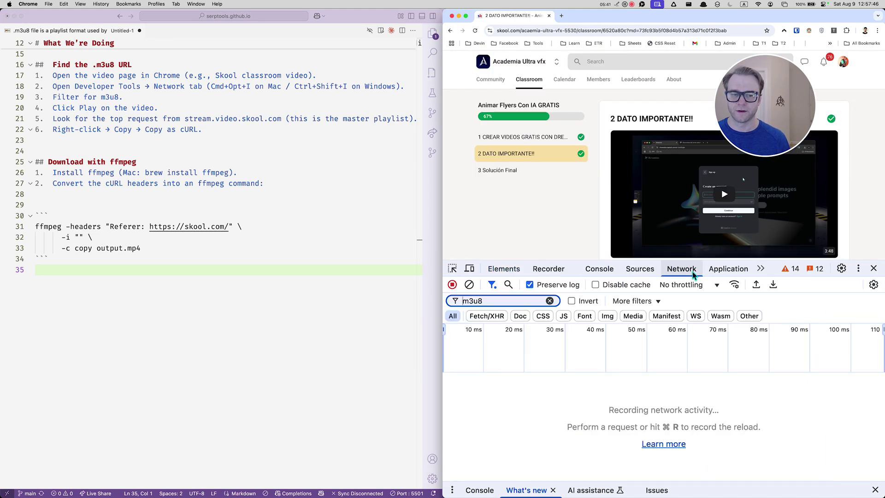
{"action": "double_click", "coordinate": [457, 303]}
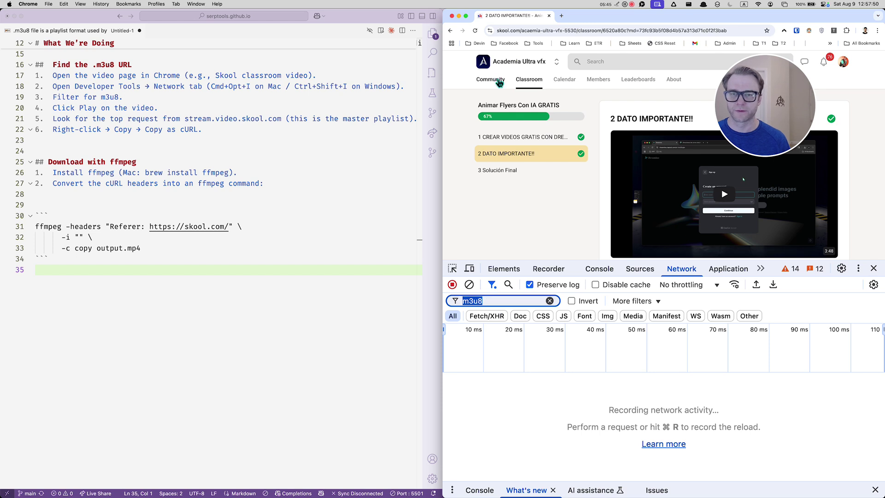
Reload the lesson page and briefly play the video to capture its m3u8 requests
{"action": "left_click", "coordinate": [474, 30]}
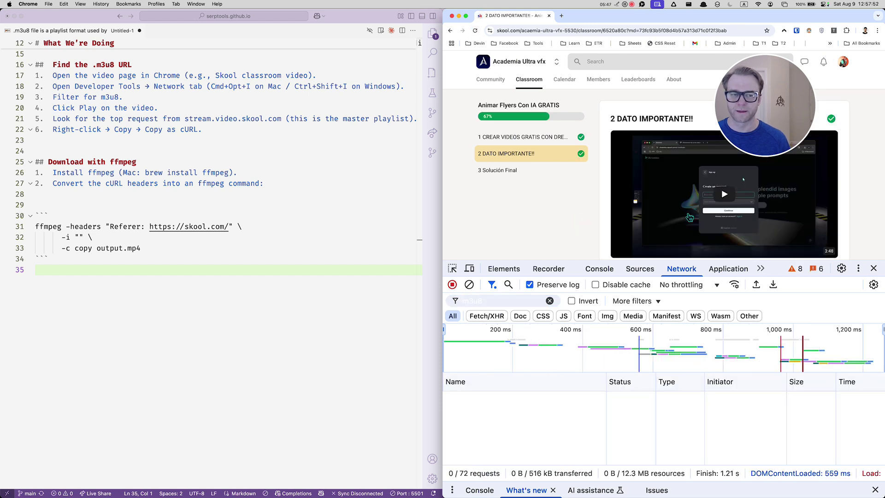
{"action": "left_click", "coordinate": [725, 196]}
{"action": "scroll", "coordinate": [645, 217], "scroll_direction": "down", "scroll_amount": 1}
{"action": "left_click", "coordinate": [626, 225]}
{"action": "left_click_drag", "start_coordinate": [733, 268], "coordinate": [733, 236]}
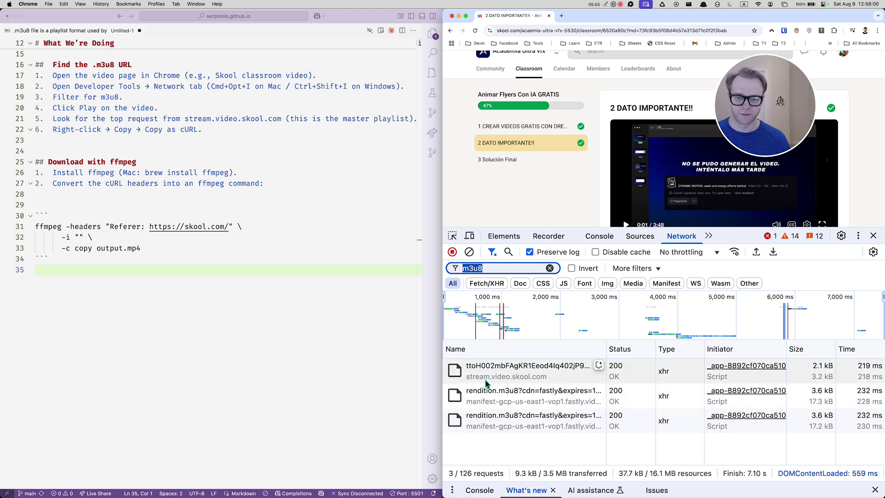
Copy the stream.video.skool.com master m3u8 request as cURL
{"action": "right_click", "coordinate": [507, 372]}
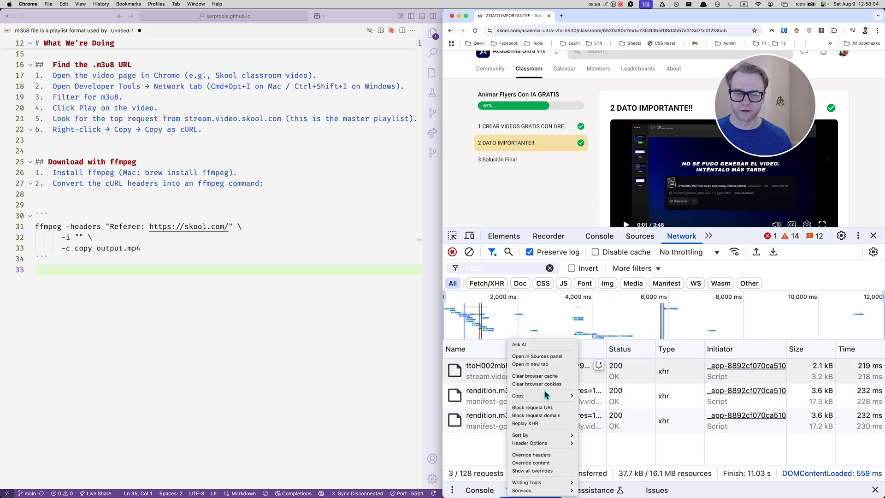
{"action": "mouse_move", "coordinate": [545, 395]}
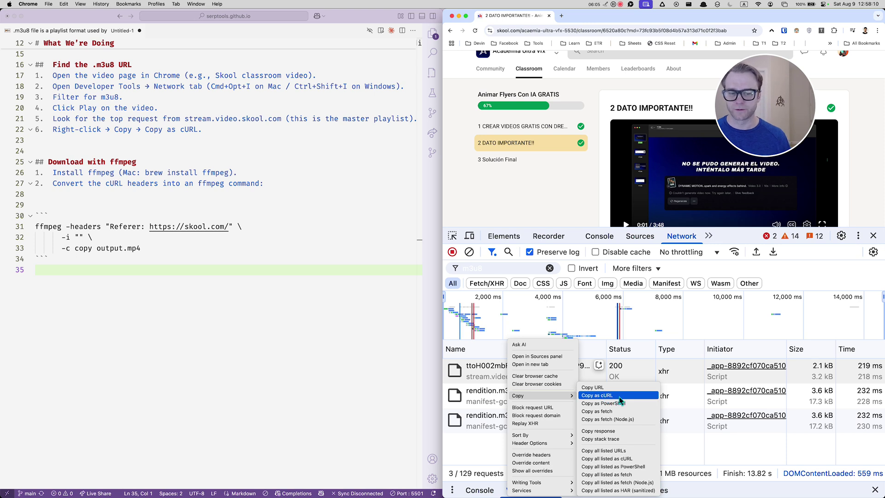
{"action": "left_click", "coordinate": [596, 395]}
Paste the copied curl command into the notes with word wrap turned on
{"action": "left_click", "coordinate": [295, 333]}
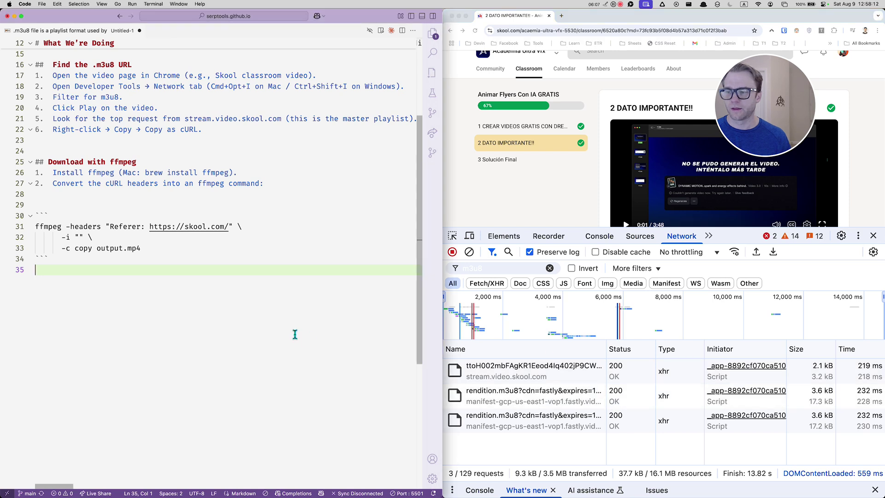
{"action": "key", "text": "super+v"}
{"action": "scroll", "coordinate": [295, 332], "scroll_direction": "left", "scroll_amount": 5}
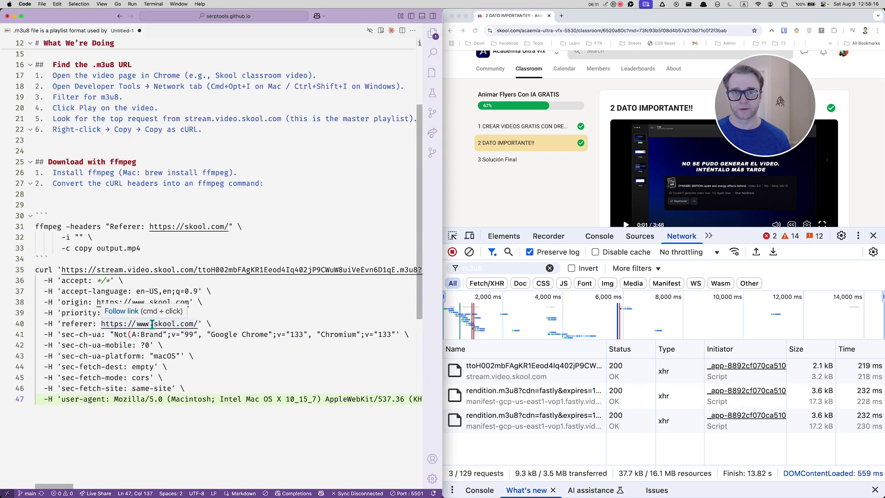
{"action": "key", "text": "alt+z"}
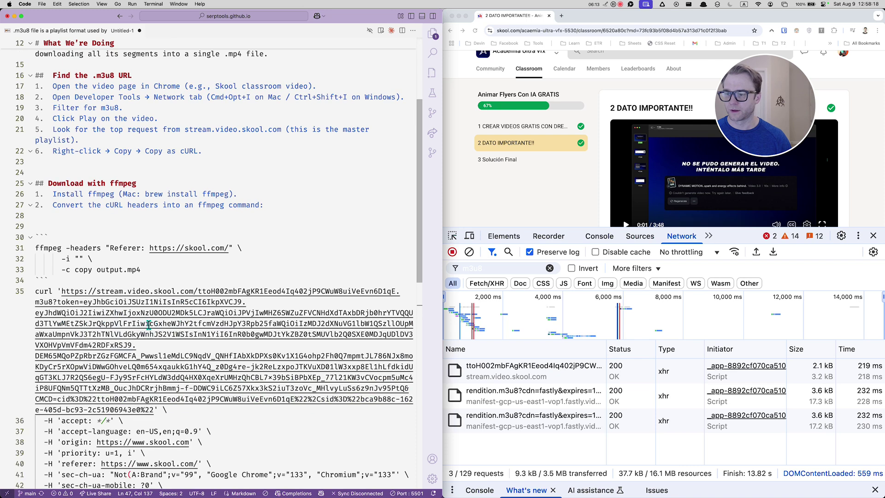
Put the curl's stream.video.skool.com URL between the ffmpeg -i quotes, then turn wrap off
{"action": "left_click_drag", "start_coordinate": [155, 411], "coordinate": [65, 294]}
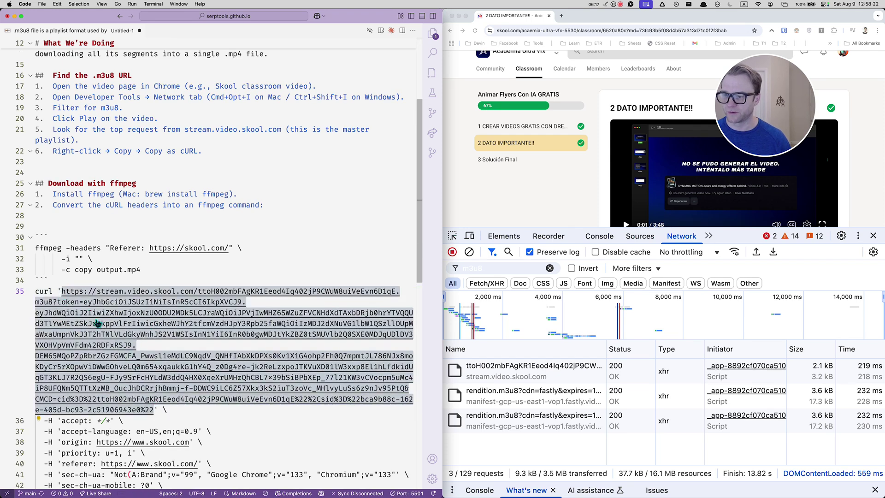
{"action": "left_click", "coordinate": [80, 257]}
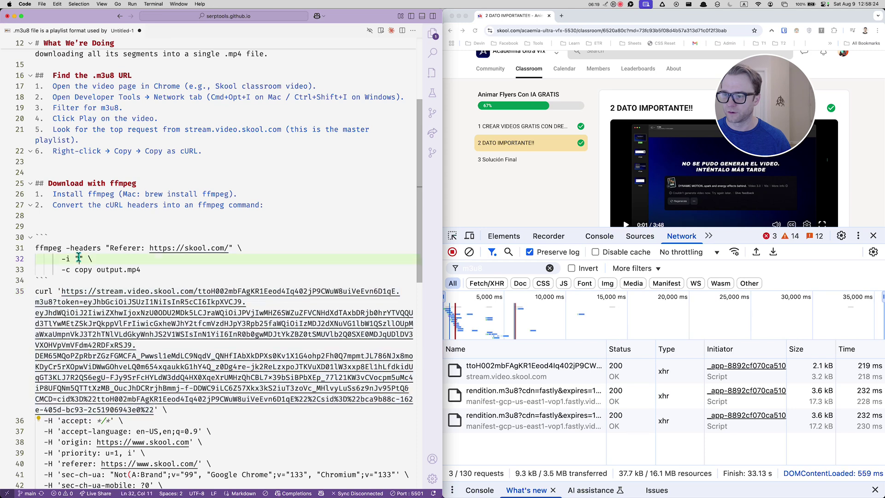
{"action": "key", "text": "super+v"}
{"action": "key", "text": "alt+z"}
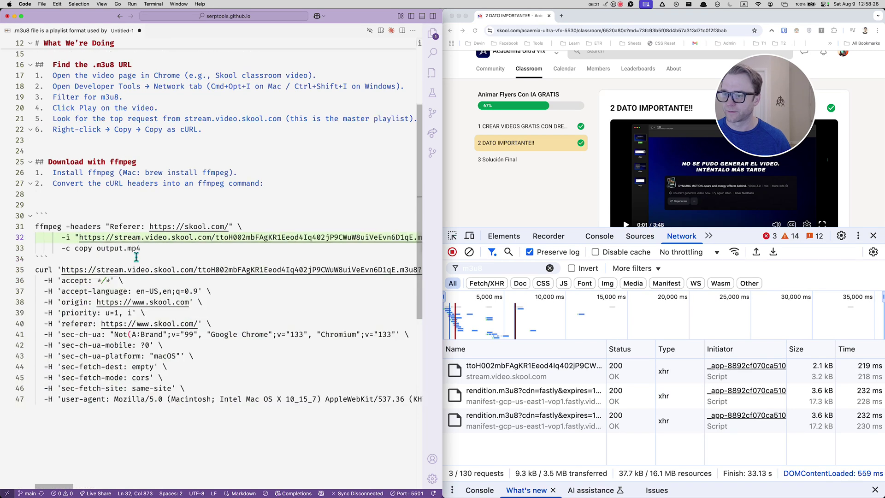
Copy the three-line ffmpeg command for the terminal
{"action": "left_click_drag", "start_coordinate": [164, 249], "coordinate": [35, 226]}
{"action": "key", "text": "super+Tab"}
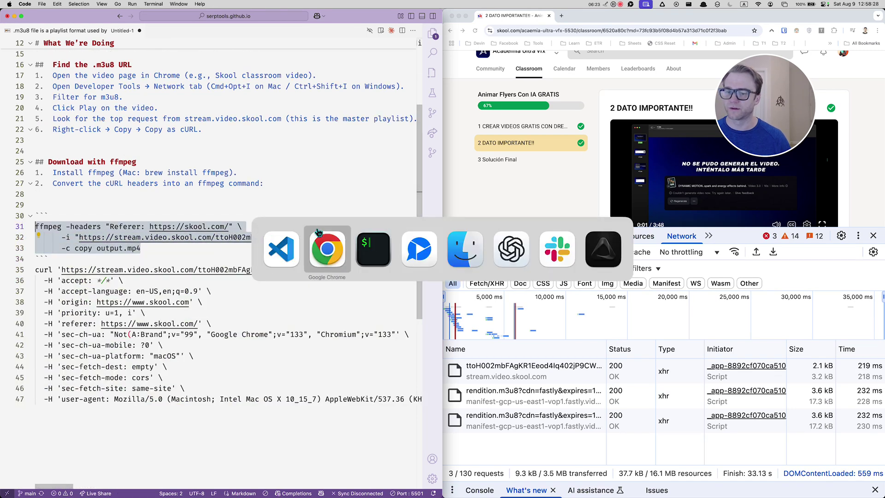
{"action": "left_click", "coordinate": [374, 238]}
Run the ffmpeg command in iTerm2 to save the 3:48 lesson as output.mp4, then show the desktop
{"action": "key", "text": "super+v"}
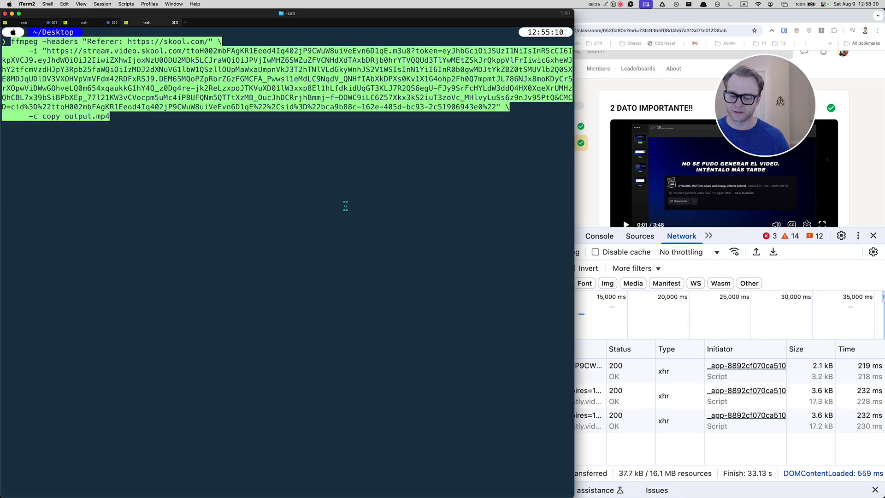
{"action": "key", "text": "Return"}
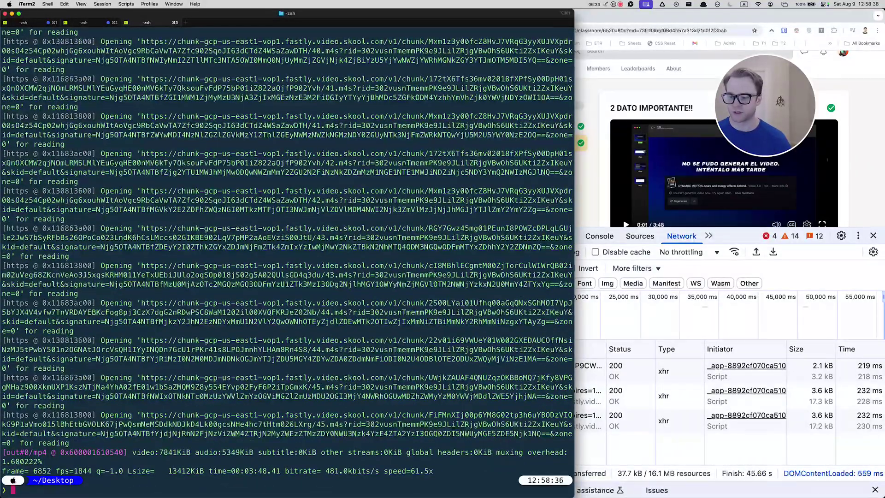
{"action": "key", "text": "F11"}
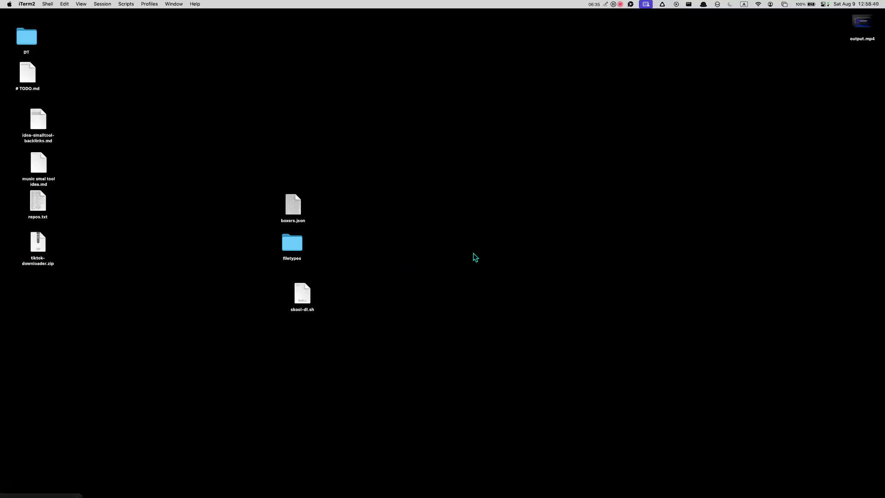
Quick Look output.mp4 with volume raised to confirm it plays, then restore the windows
{"action": "left_click_drag", "start_coordinate": [877, 32], "coordinate": [683, 96]}
{"action": "key", "text": "space"}
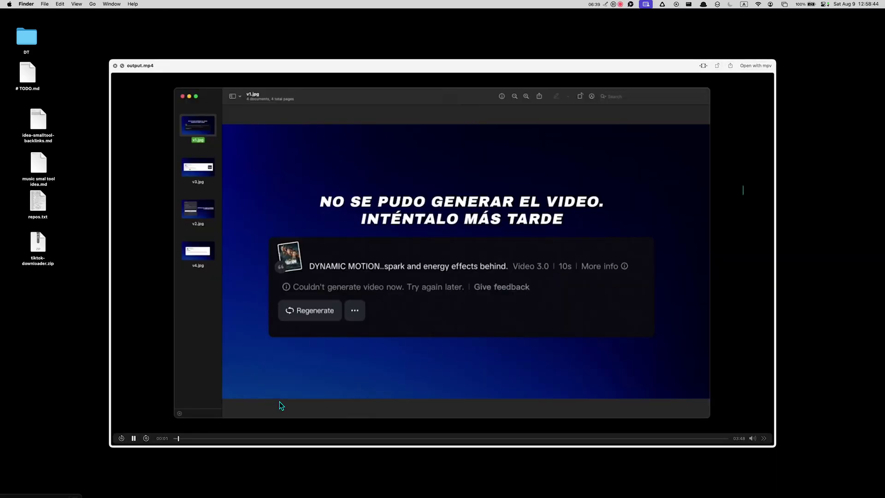
{"action": "key", "text": "XF86AudioRaiseVolume"}
{"action": "key", "text": "space"}
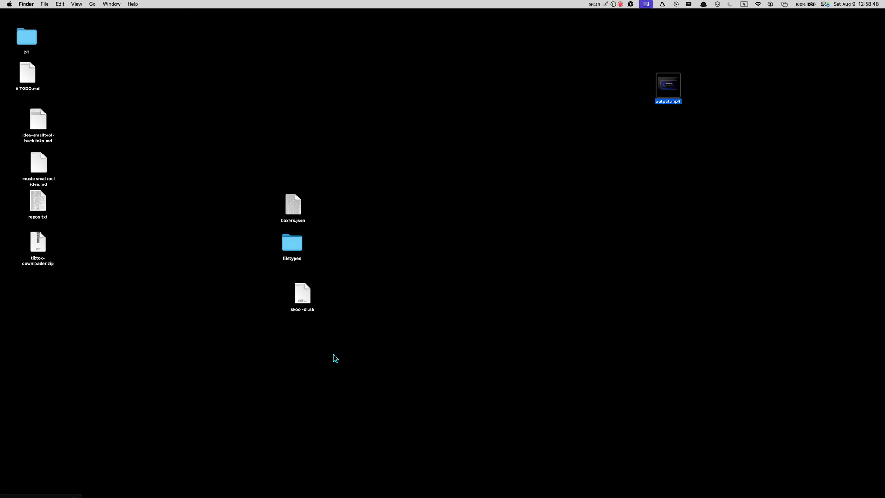
{"action": "left_click", "coordinate": [334, 354]}
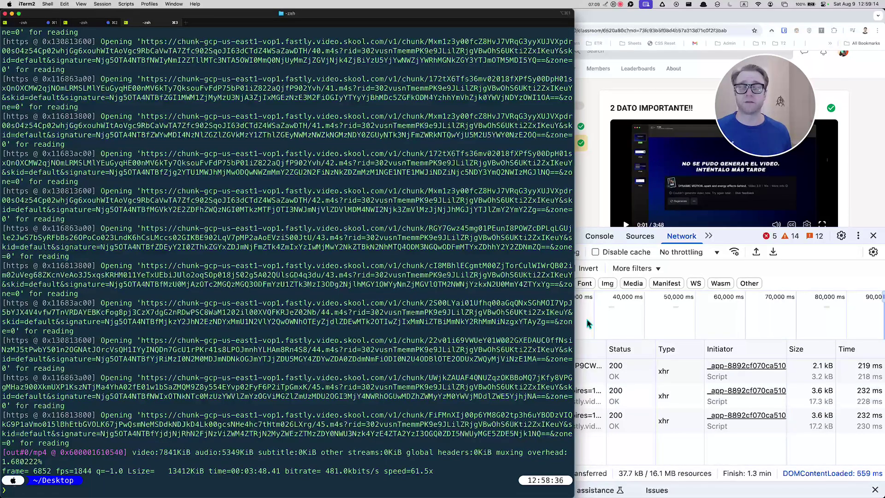
Close Chrome's developer tools panel and cycle through the open Chrome and terminal windows
{"action": "left_click_drag", "start_coordinate": [731, 229], "coordinate": [716, 339]}
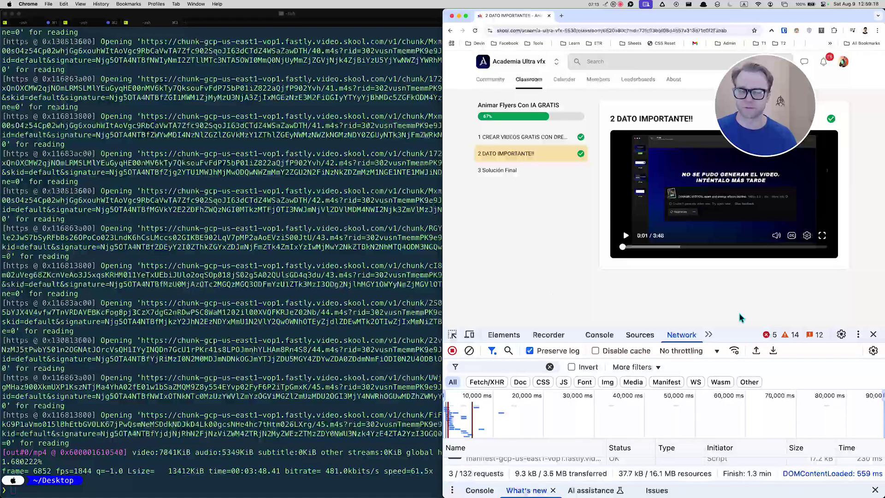
{"action": "left_click", "coordinate": [874, 334]}
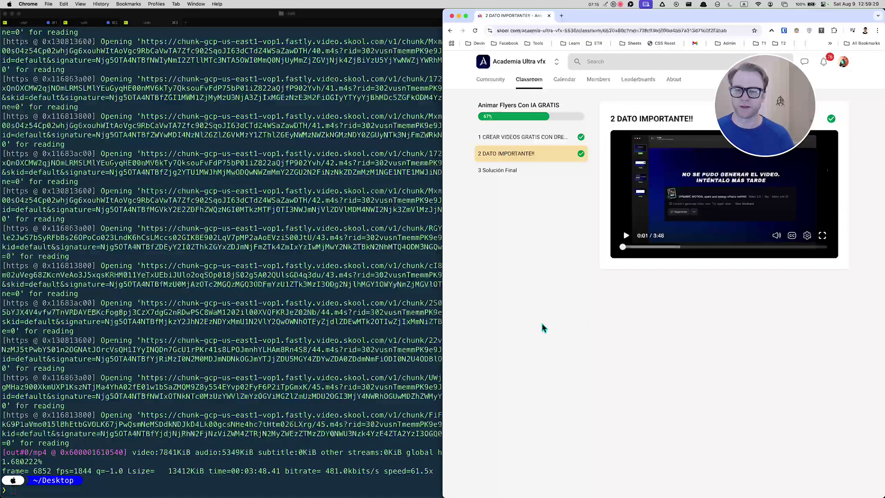
{"action": "key", "text": "super+Tab"}
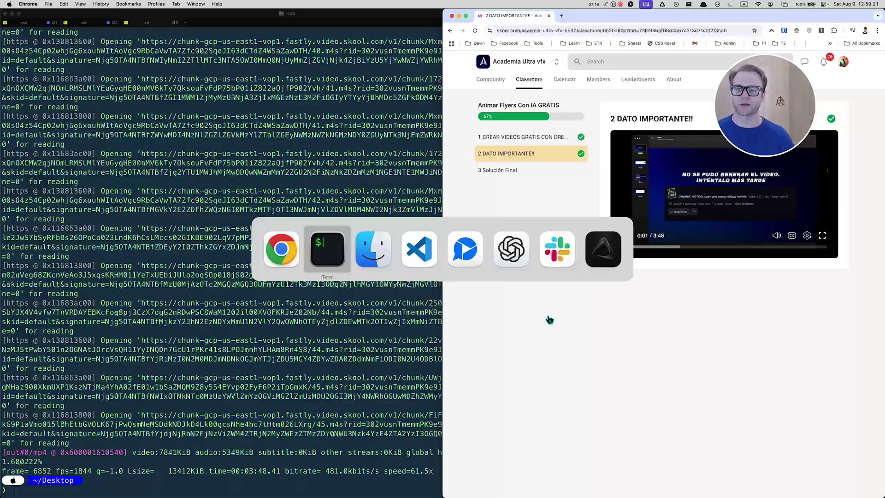
{"action": "left_click", "coordinate": [276, 251]}
{"action": "key", "text": "super+Tab"}
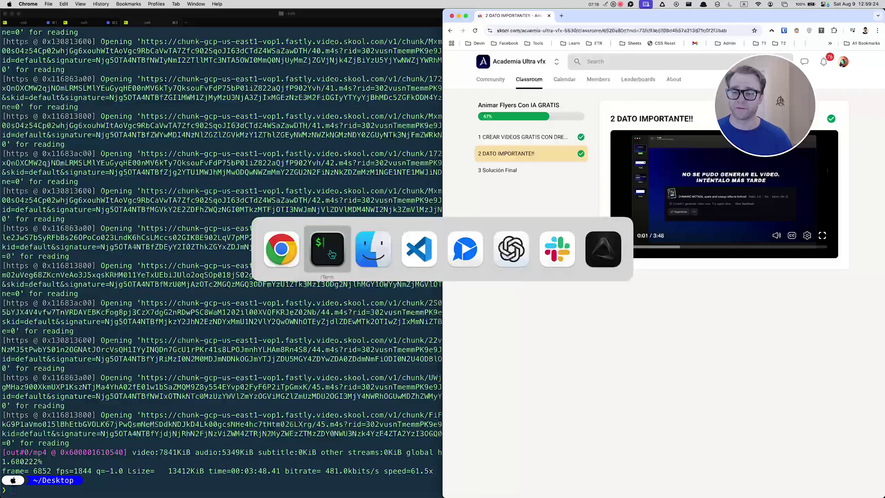
{"action": "left_click", "coordinate": [328, 254]}
Review the Install ffmpeg step on lines 26–27 of the VS Code notes
{"action": "key", "text": "super+Tab"}
{"action": "left_click", "coordinate": [475, 247]}
{"action": "left_click", "coordinate": [290, 183]}
{"action": "double_click", "coordinate": [143, 183]}
{"action": "left_click_drag", "start_coordinate": [143, 183], "coordinate": [111, 172]}
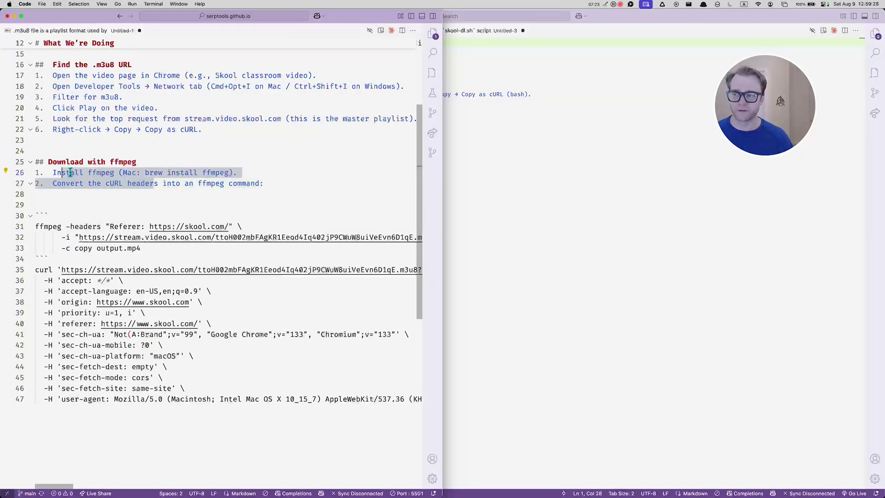
{"action": "left_click", "coordinate": [249, 167]}
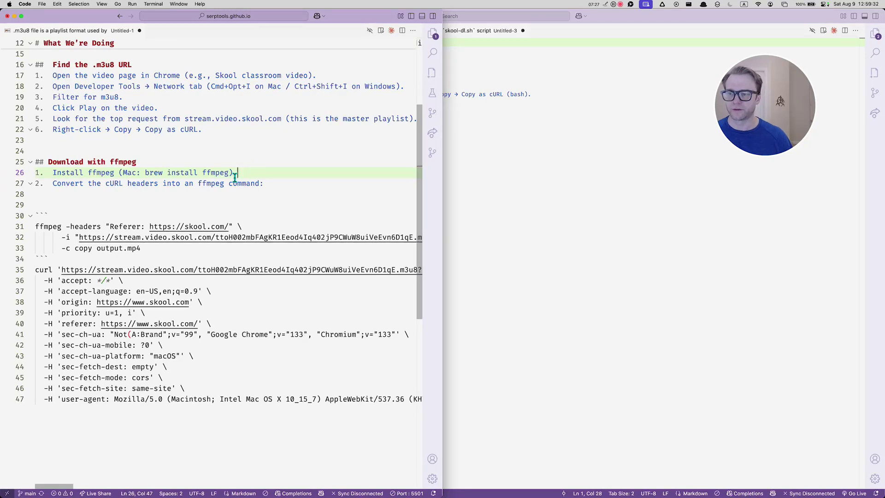
{"action": "key", "text": "super+Tab"}
{"action": "key", "text": "super+Tab"}
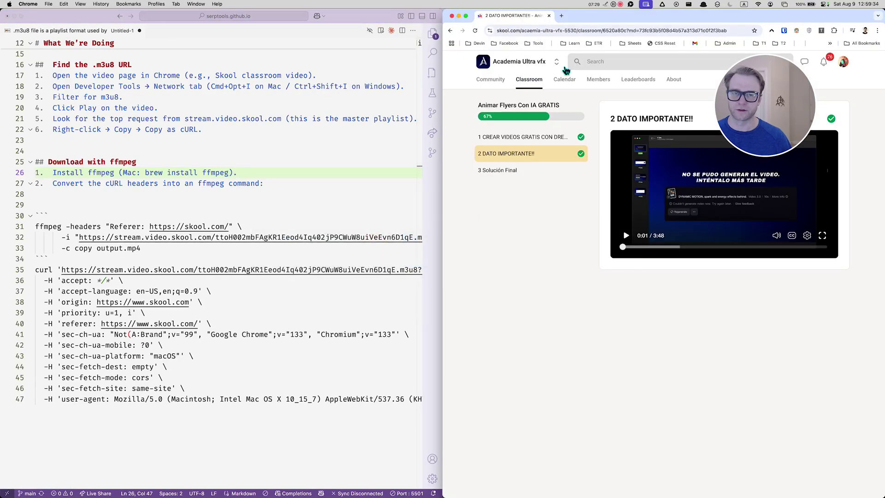
Load the Homebrew homepage brew.sh in a new Chrome tab
{"action": "left_click", "coordinate": [562, 16]}
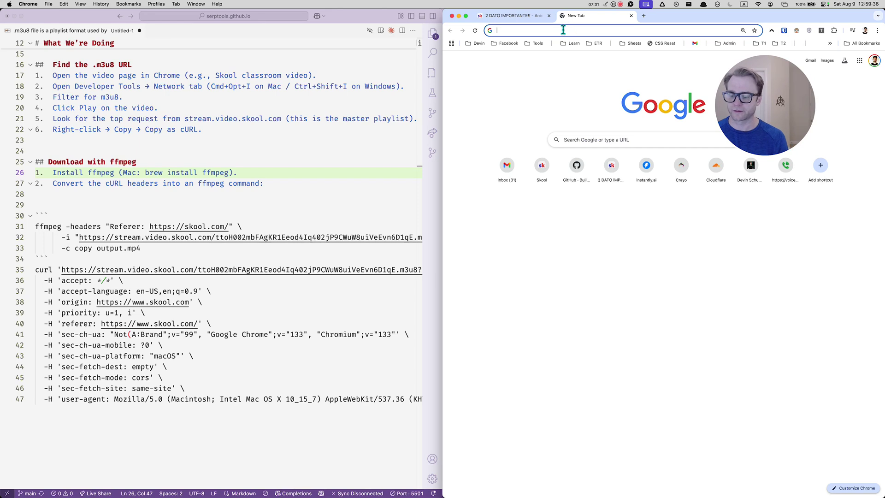
{"action": "type", "text": "brew.sh"}
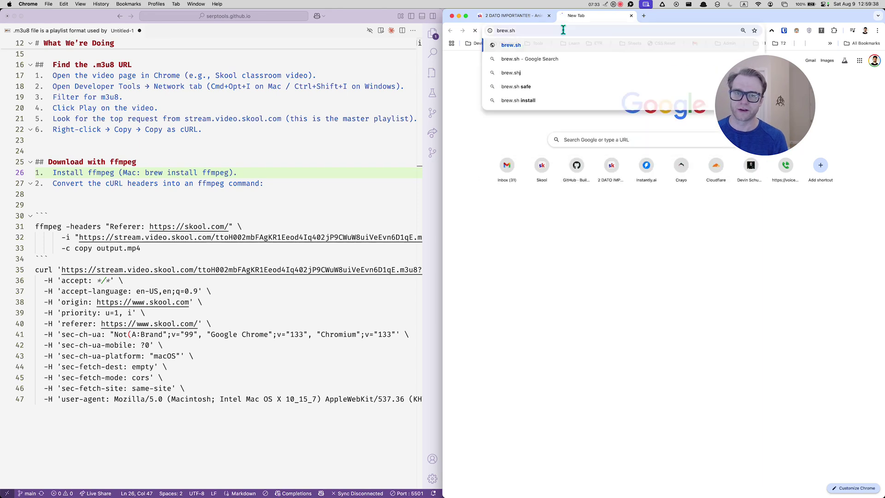
{"action": "key", "text": "Return"}
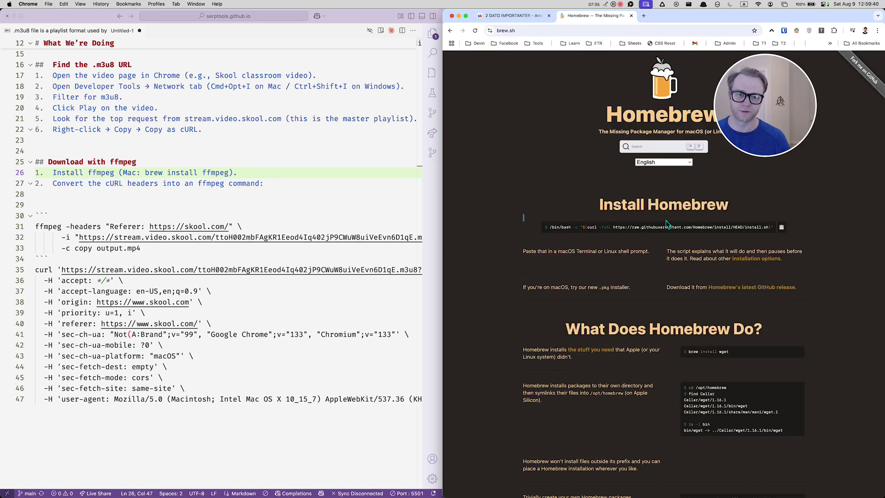
Wrap brew install ffmpeg on line 26 in backticks as inline code
{"action": "left_click", "coordinate": [315, 173]}
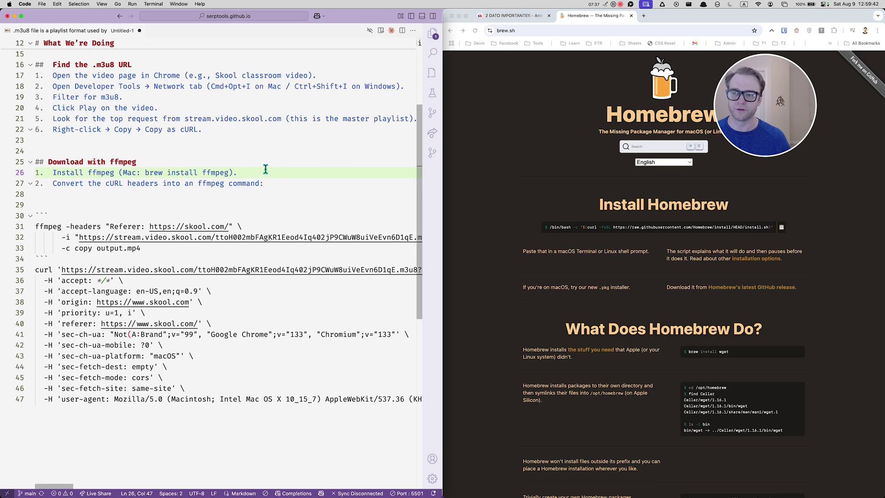
{"action": "left_click_drag", "start_coordinate": [306, 171], "coordinate": [91, 171]}
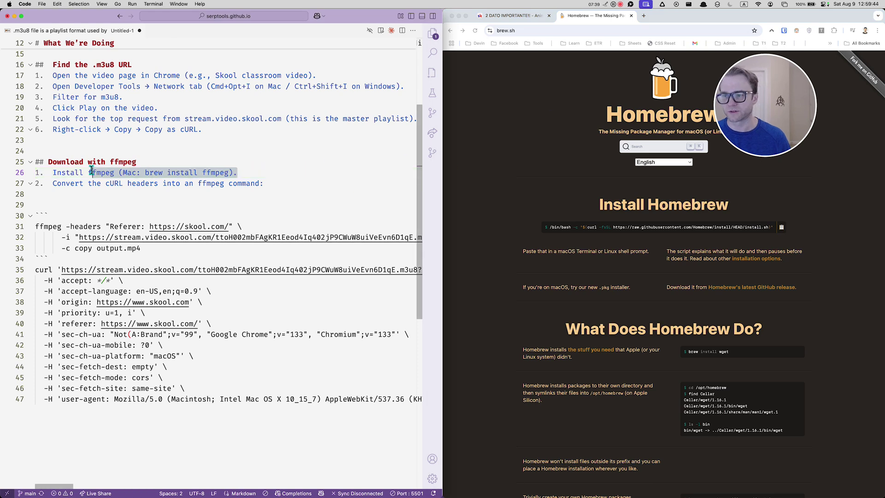
{"action": "left_click", "coordinate": [146, 173]}
{"action": "type", "text": "`"}
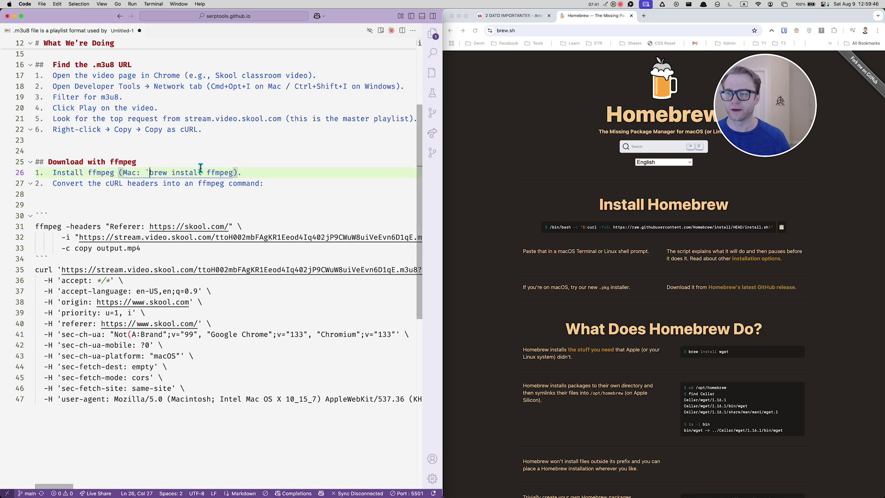
{"action": "left_click", "coordinate": [233, 173]}
{"action": "type", "text": "`"}
{"action": "left_click", "coordinate": [293, 172]}
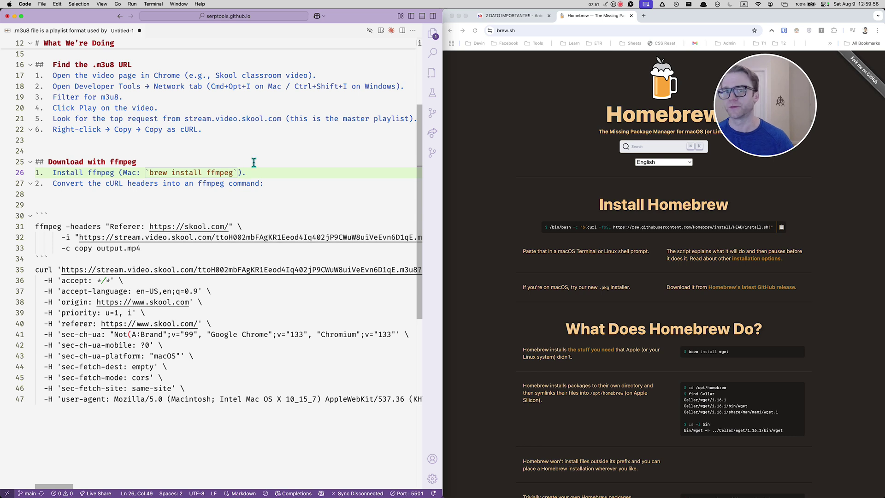
{"action": "scroll", "coordinate": [251, 168], "scroll_direction": "up", "scroll_amount": 3}
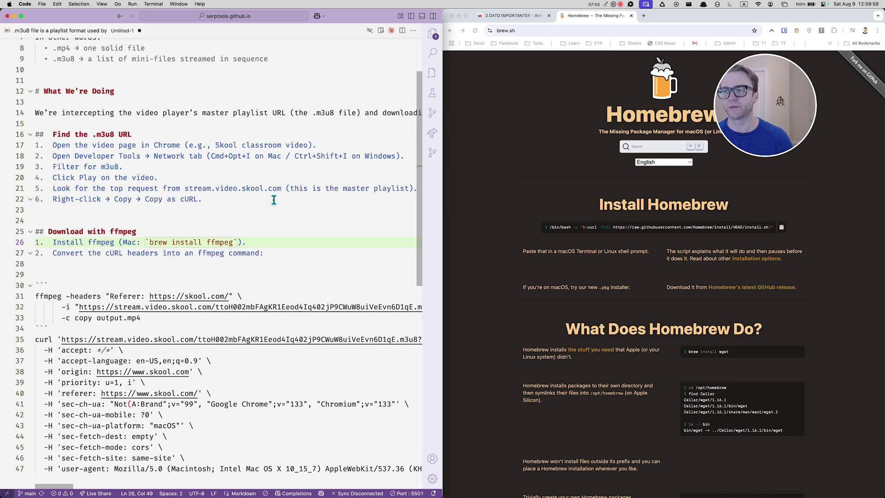